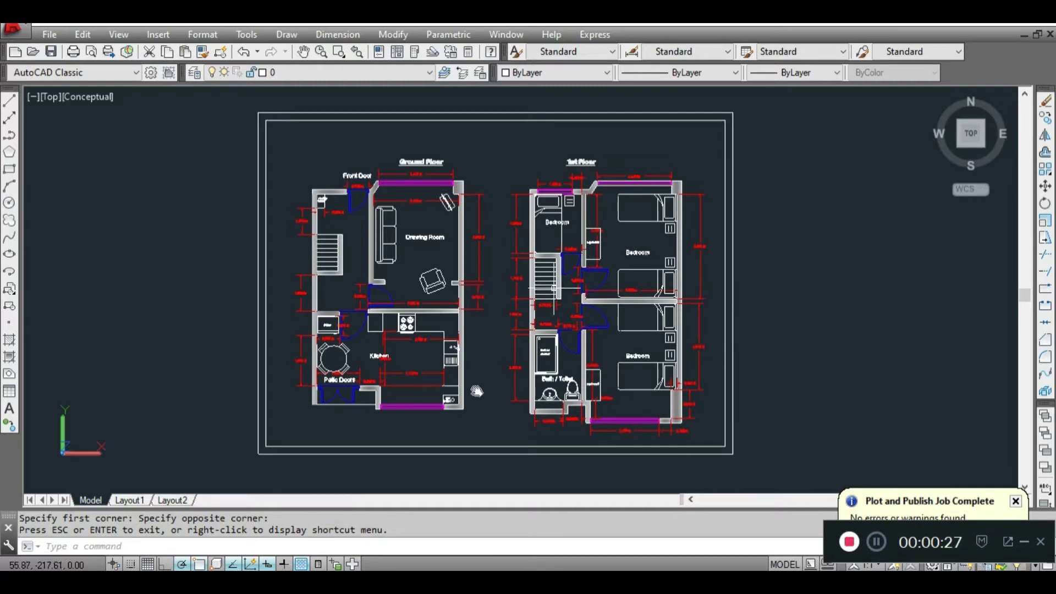
- Examine the ground and first floor plans, including the patio doors, the kitchen's outer wall hatch and the dimensions
scroll(489, 412, up, 2)
scroll(477, 391, up, 1)
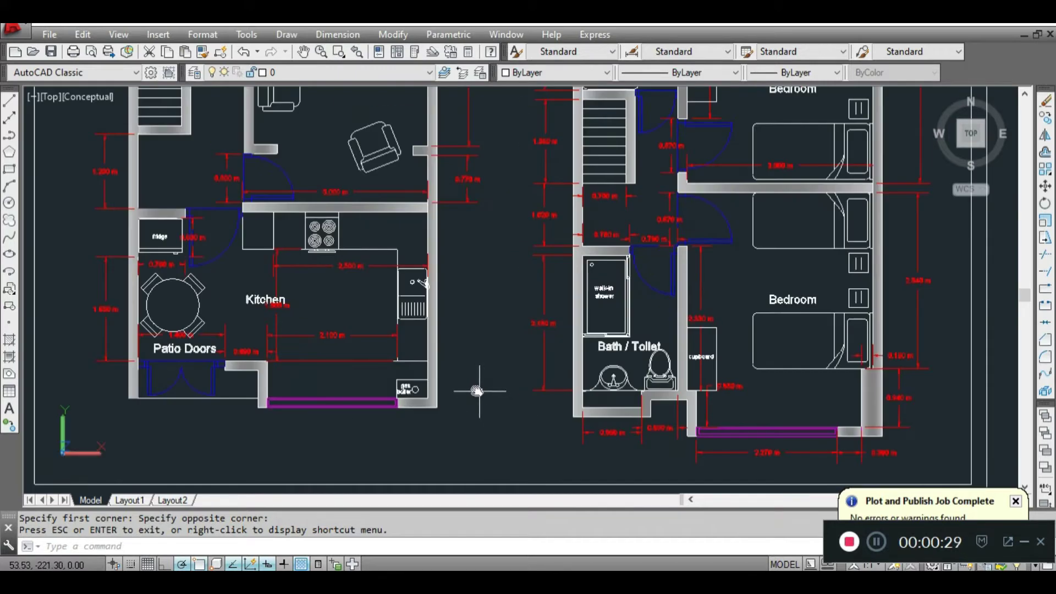
middle_drag(478, 389, 544, 373)
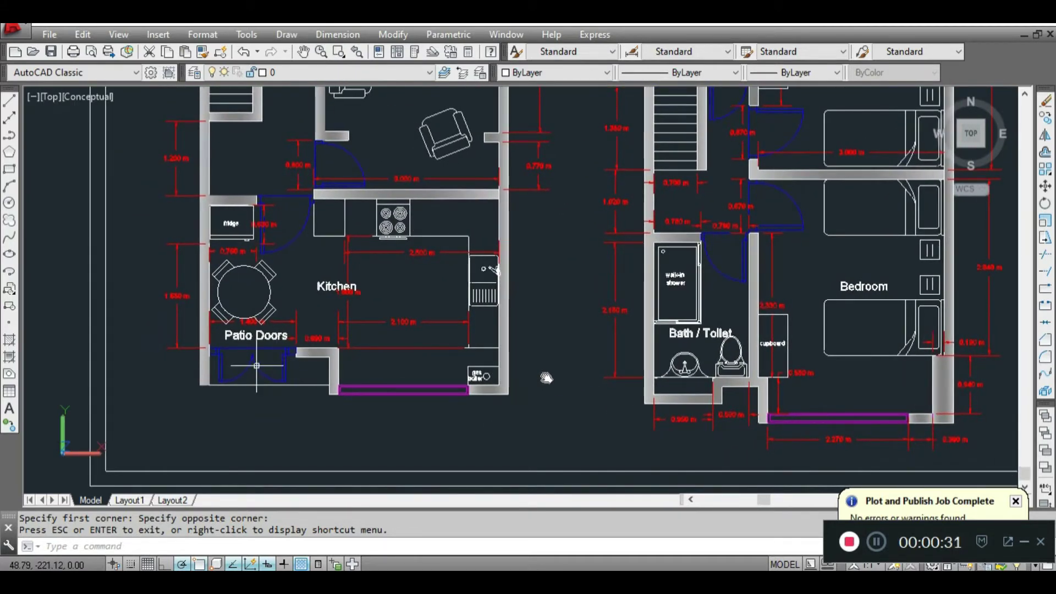
click(244, 372)
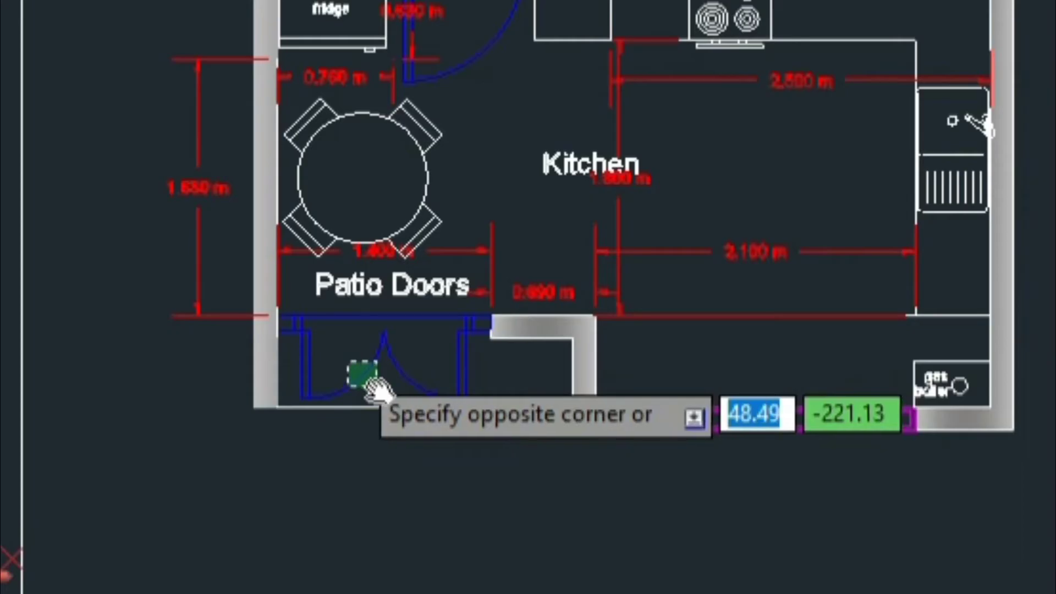
click(347, 362)
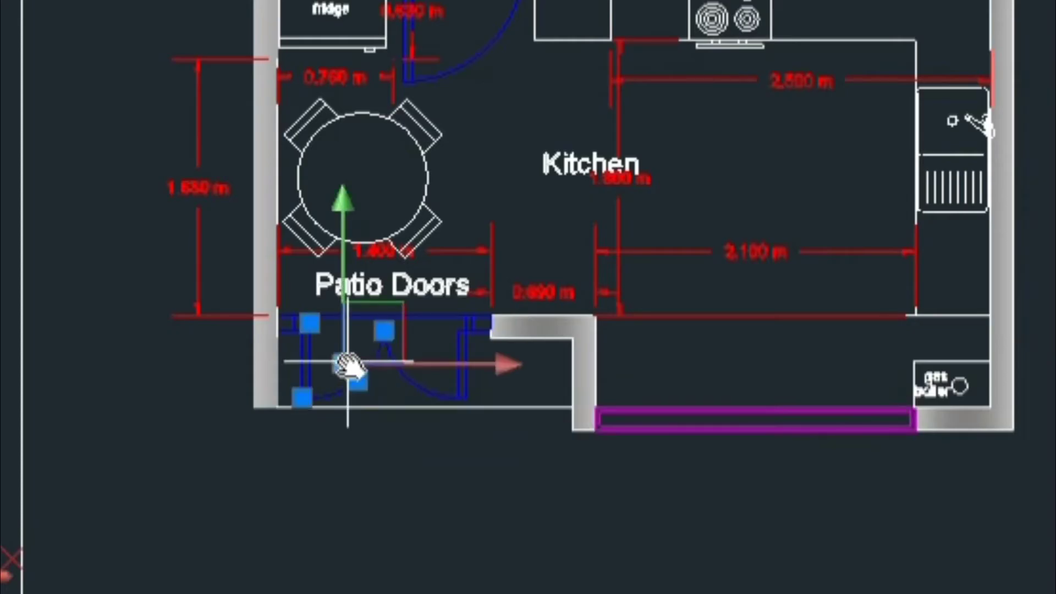
key(Escape)
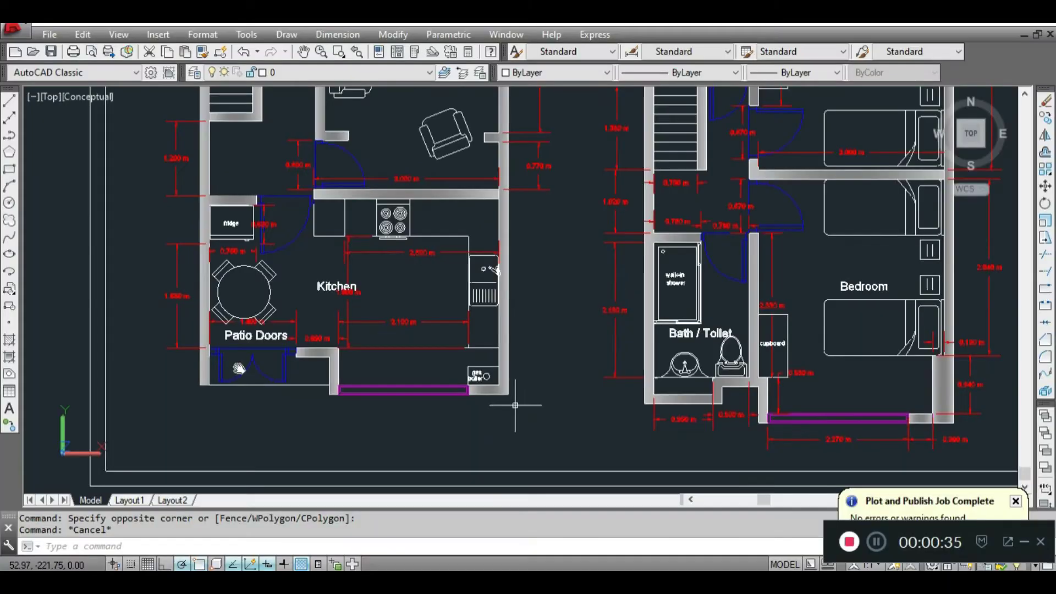
middle_drag(550, 373, 528, 419)
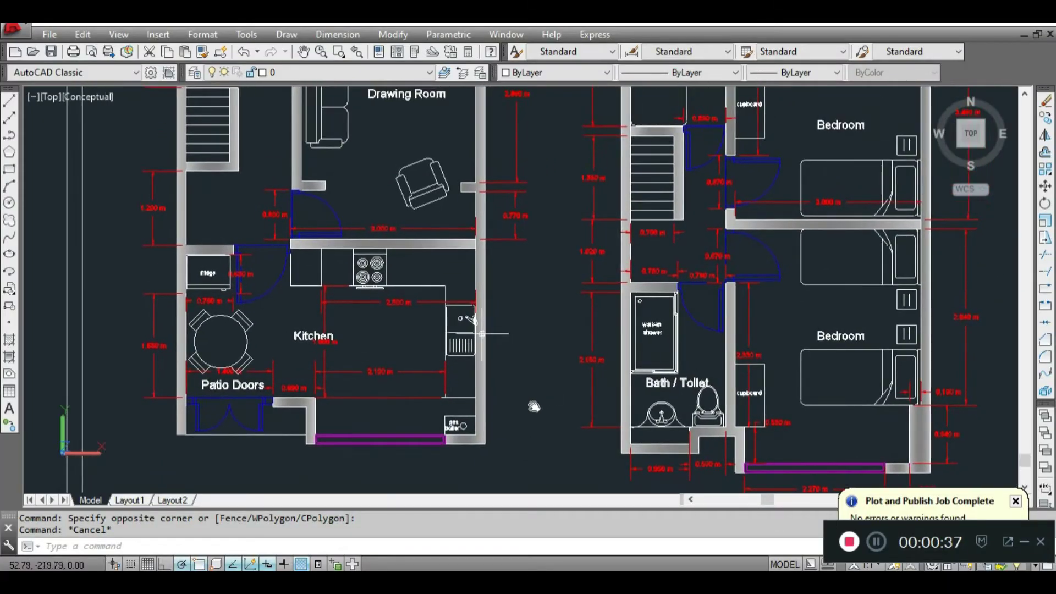
click(480, 294)
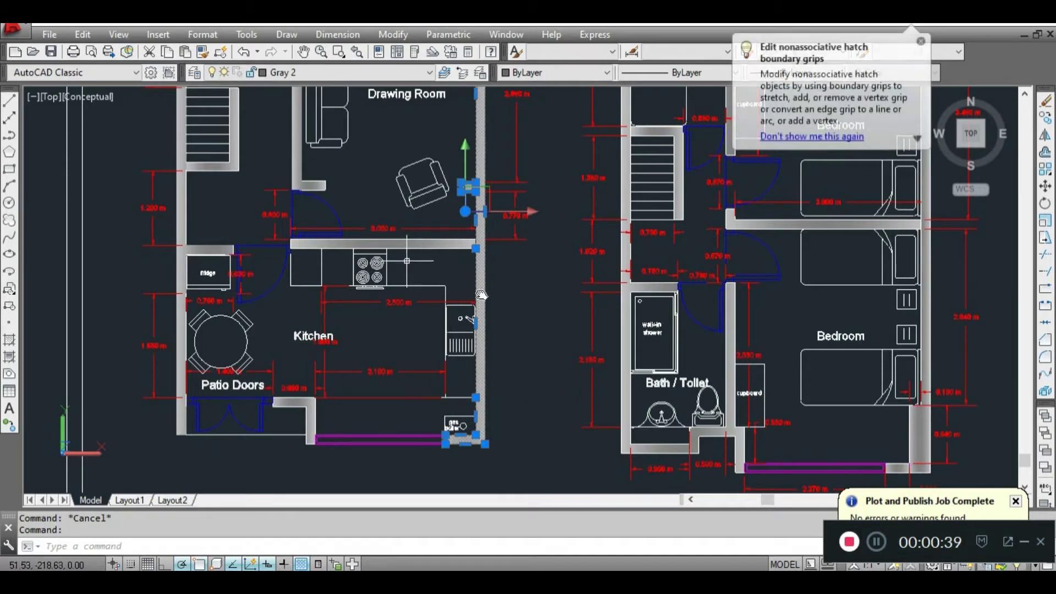
key(Escape)
middle_drag(379, 187, 396, 288)
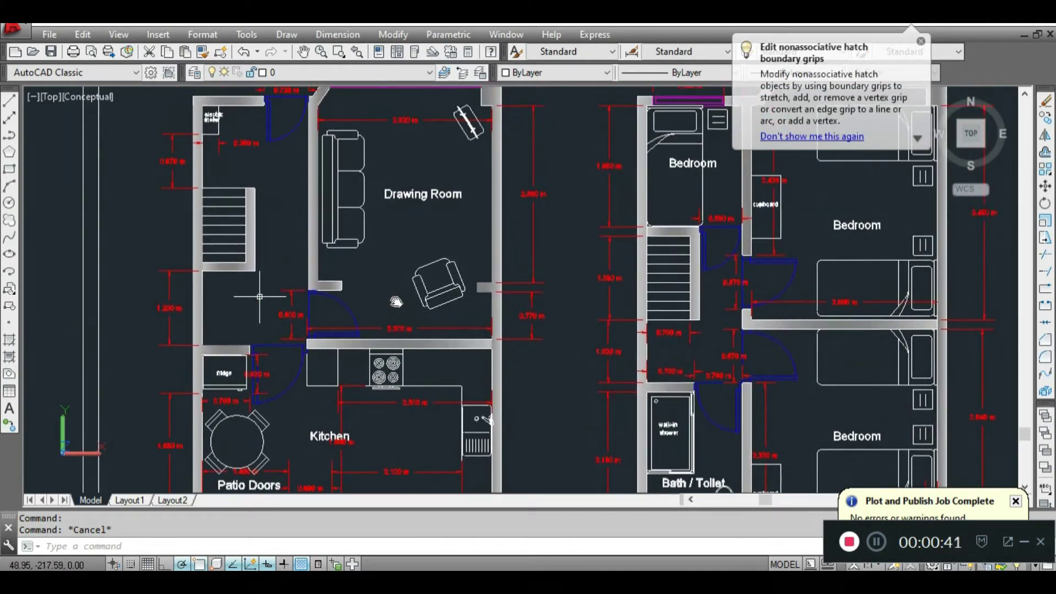
middle_drag(256, 302, 297, 227)
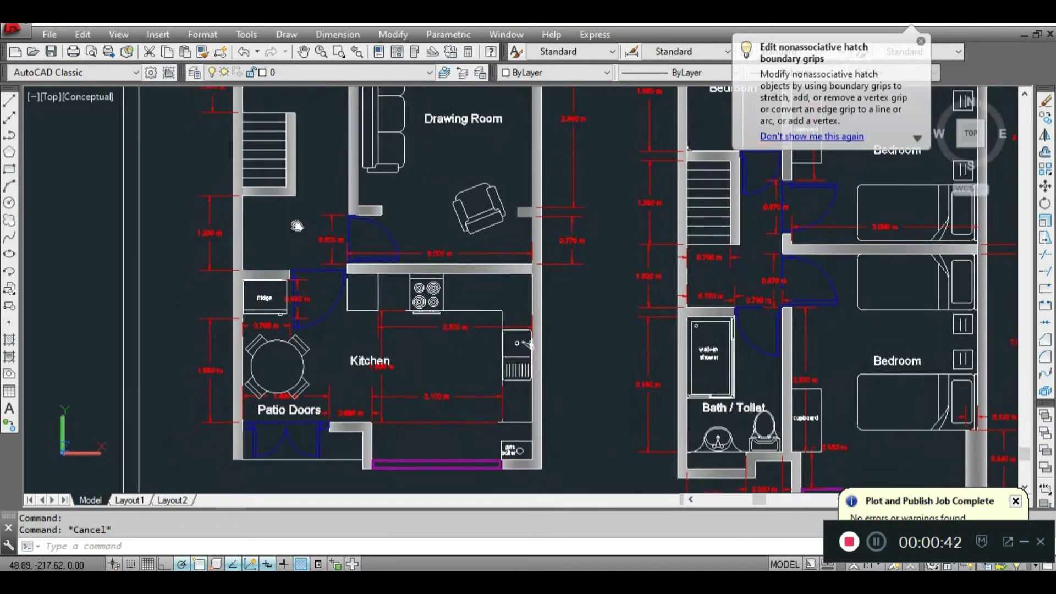
click(219, 338)
key(Escape)
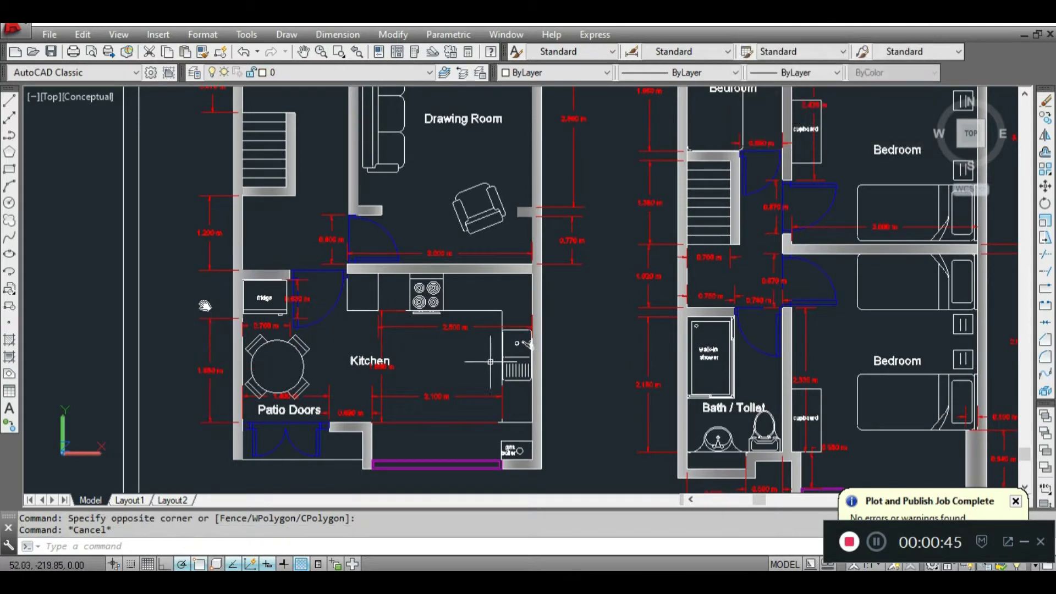
scroll(568, 351, down, 2)
middle_drag(590, 341, 511, 351)
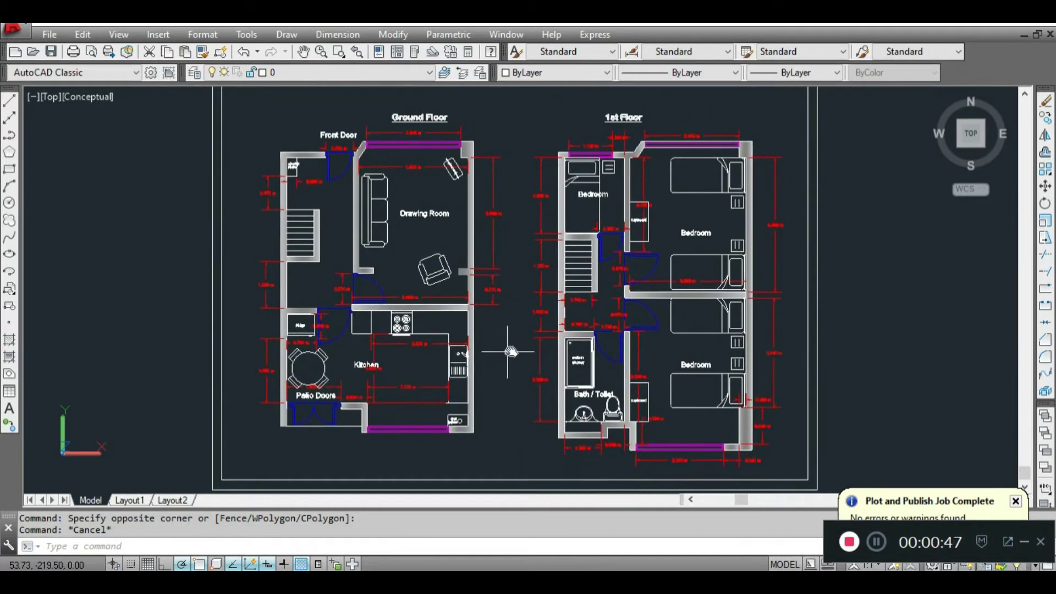
scroll(510, 353, down, 2)
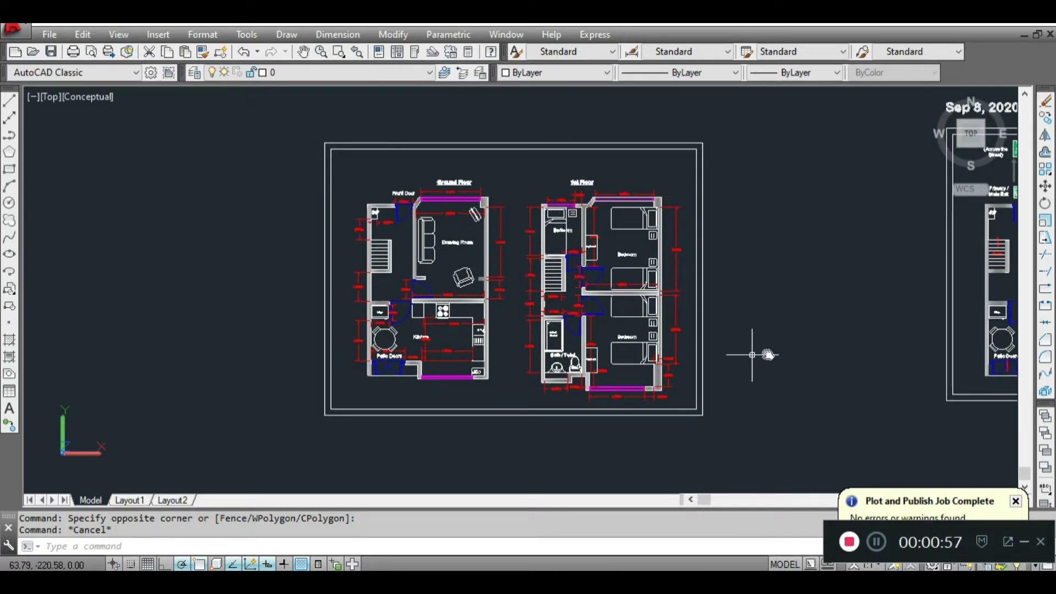
- Start a plot to PDF, window the plot area around the outer border of both floor plans, and preview it
key(ctrl+p)
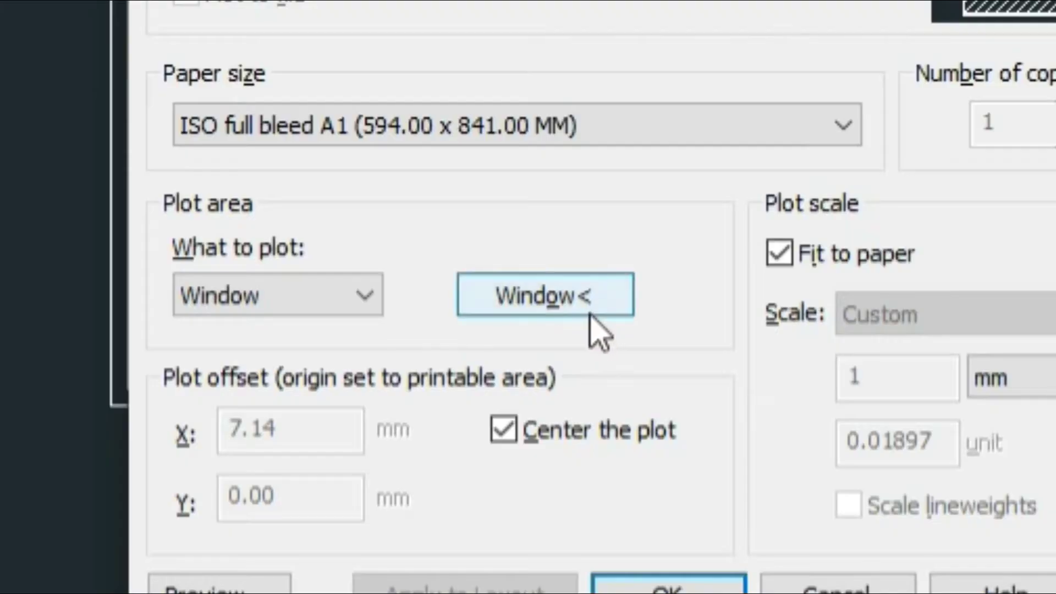
click(503, 378)
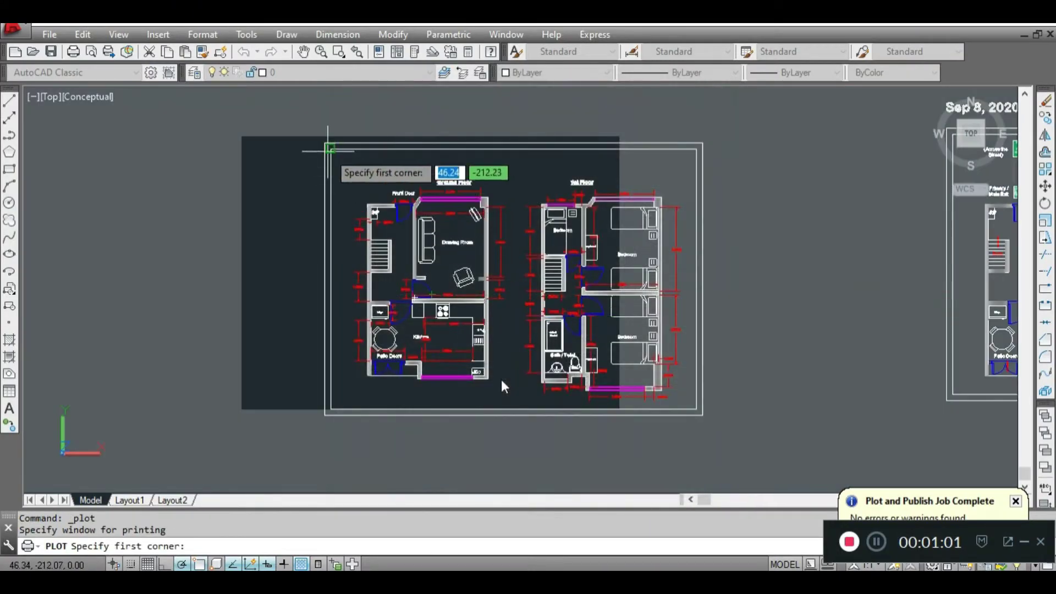
click(325, 143)
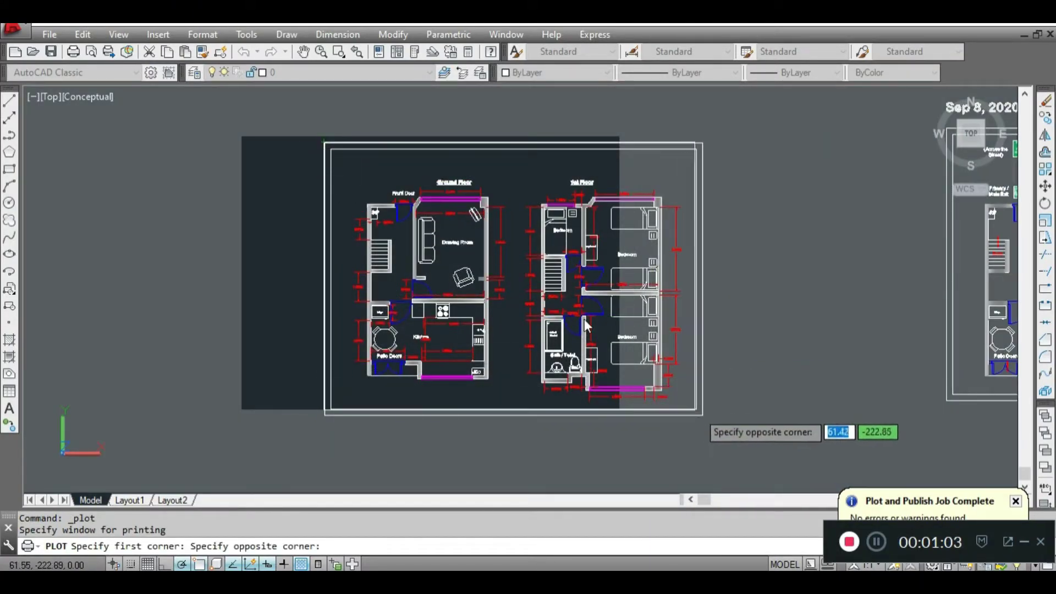
click(703, 414)
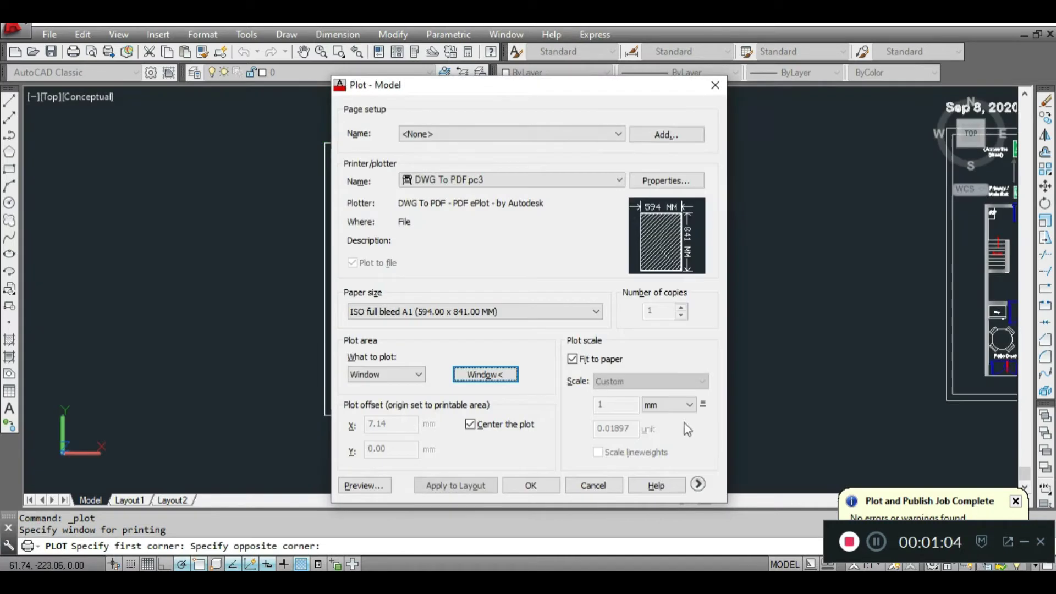
click(365, 486)
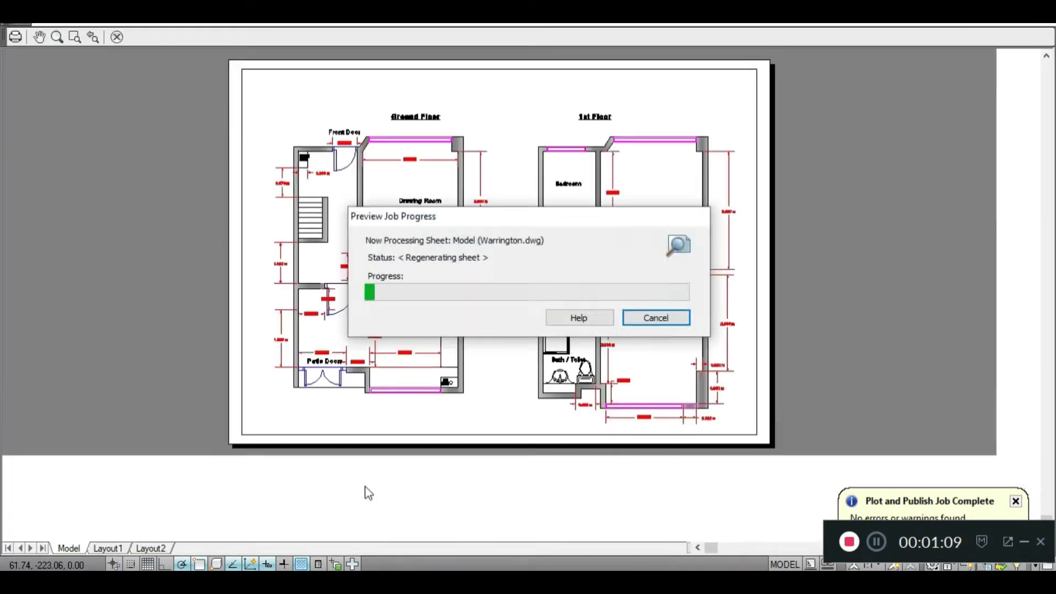
- Inspect the kitchen and room dimensions in the preview, then plot it to PDF, browsing one folder above Fire Evacuation Plans
scroll(452, 389, up, 4)
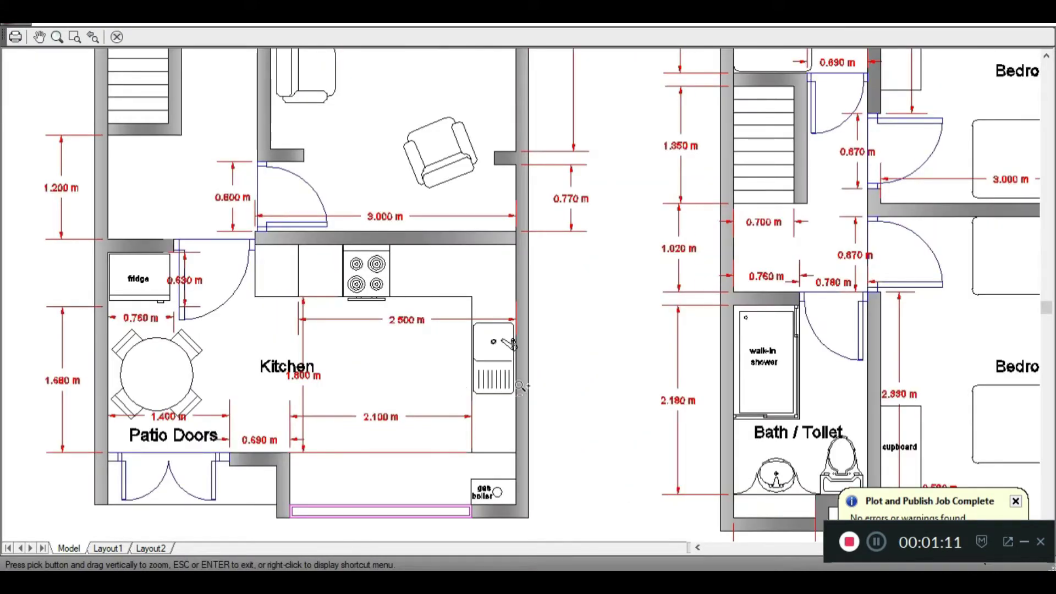
scroll(571, 363, down, 5)
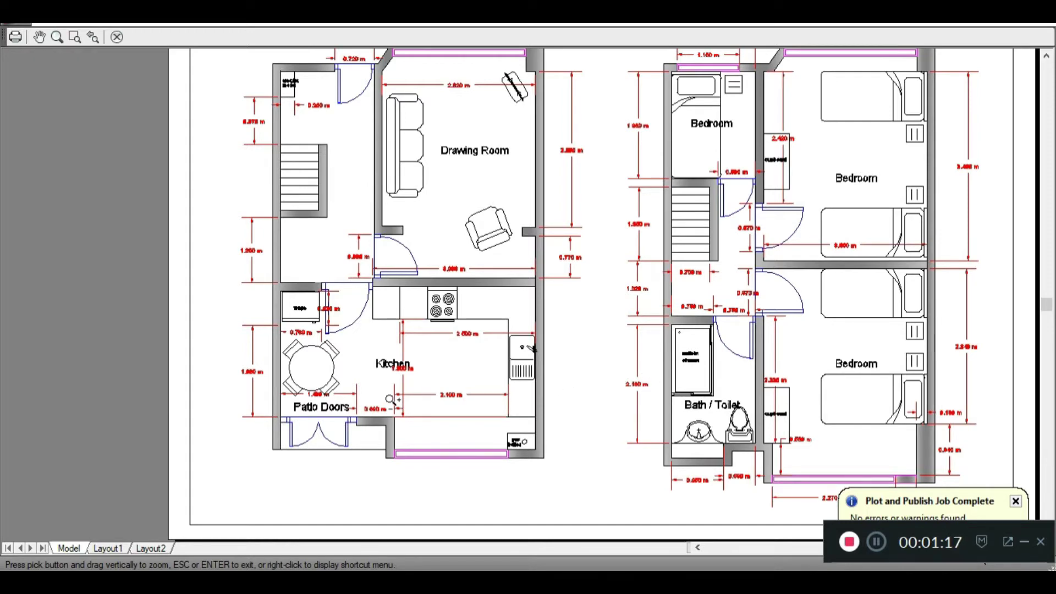
scroll(328, 447, up, 8)
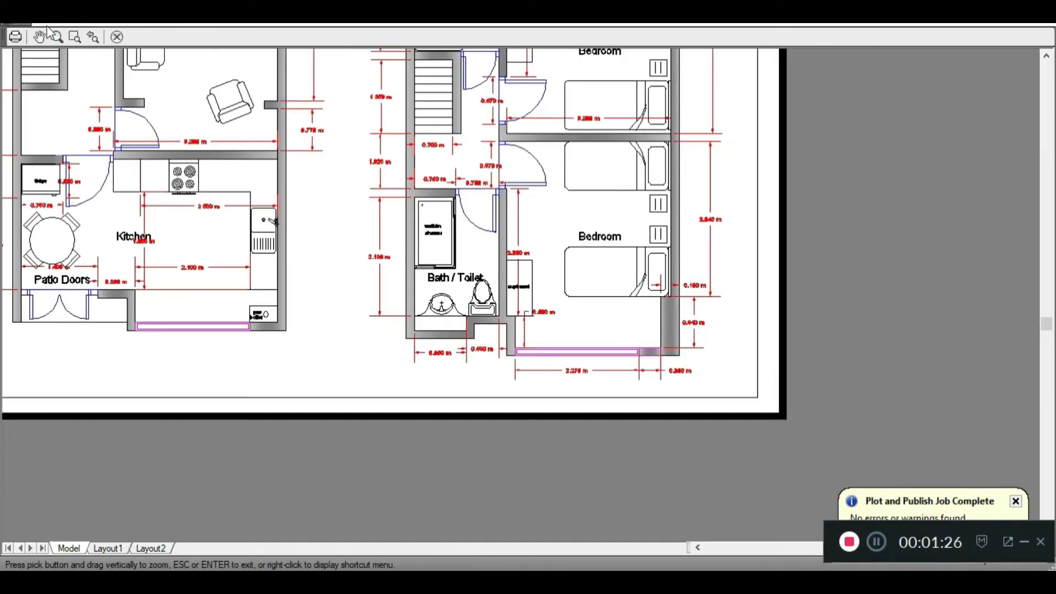
click(16, 38)
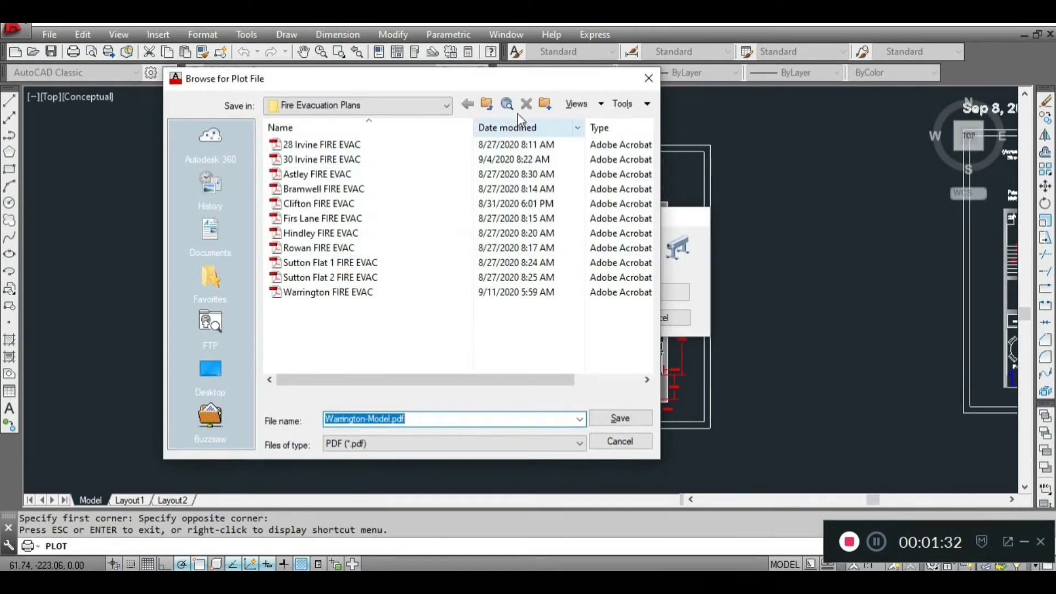
click(487, 105)
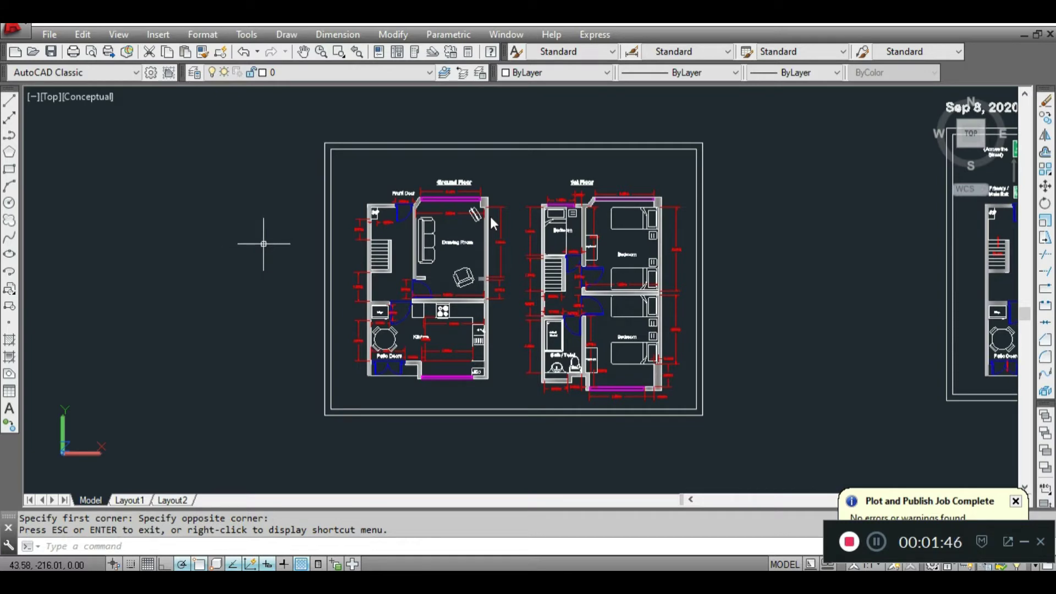
- Modify the Model page setup to use the Grayscale.ctb plot style table and assign it to all layouts
click(50, 35)
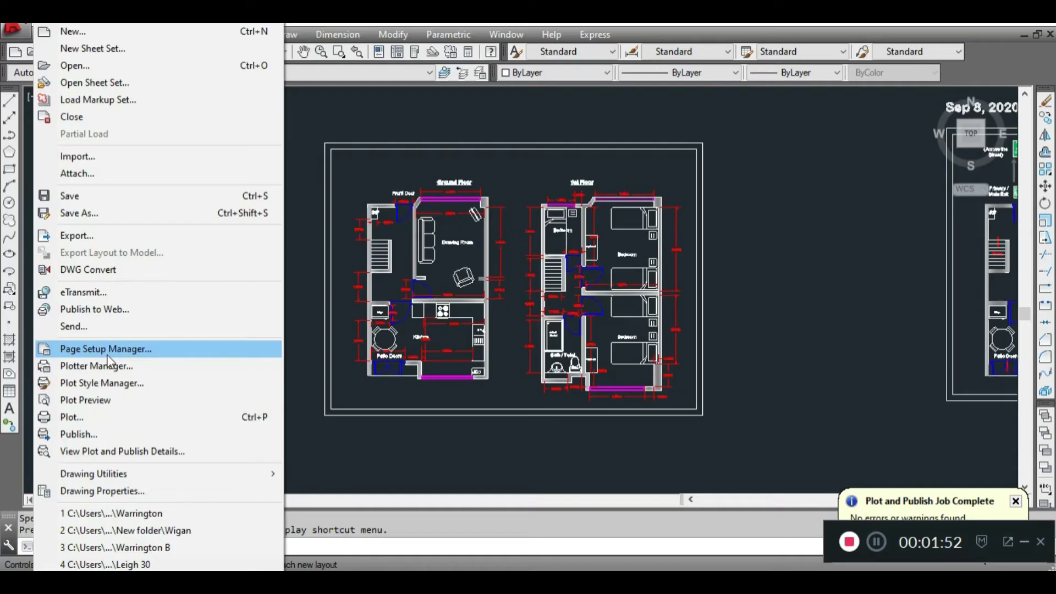
click(107, 354)
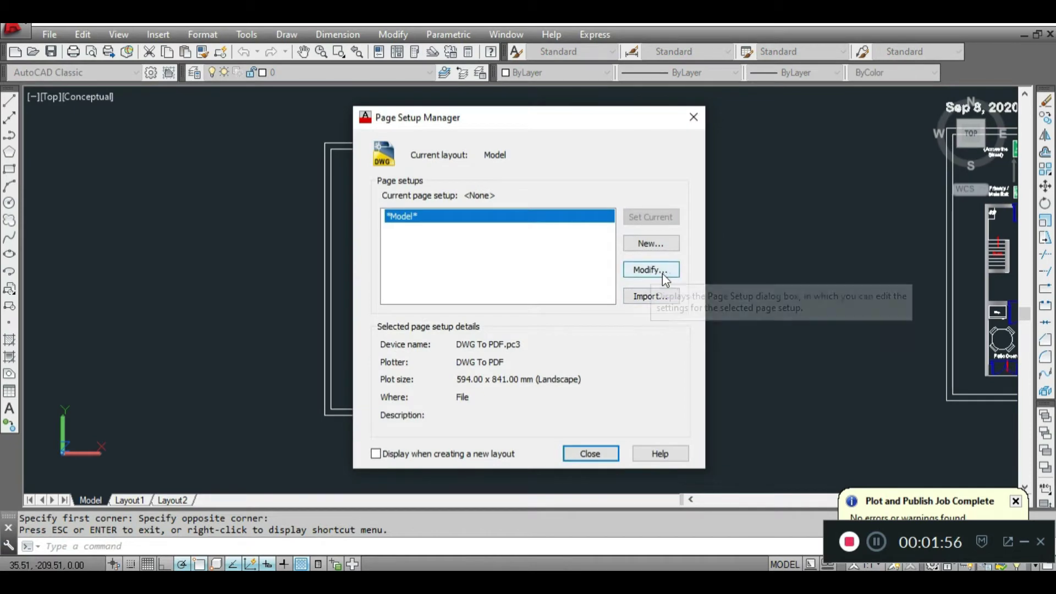
click(665, 272)
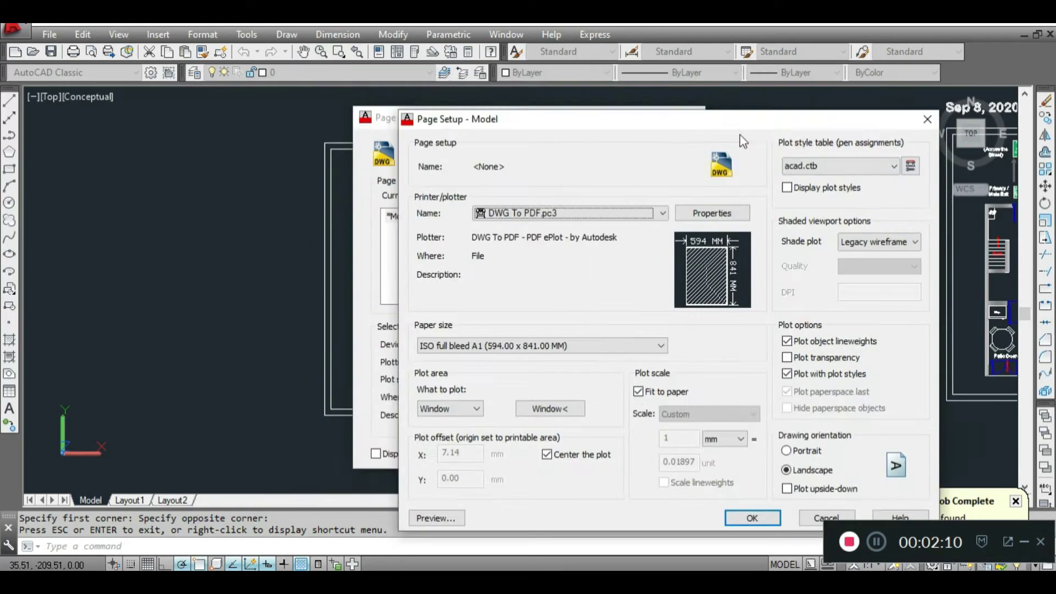
drag(740, 134, 535, 86)
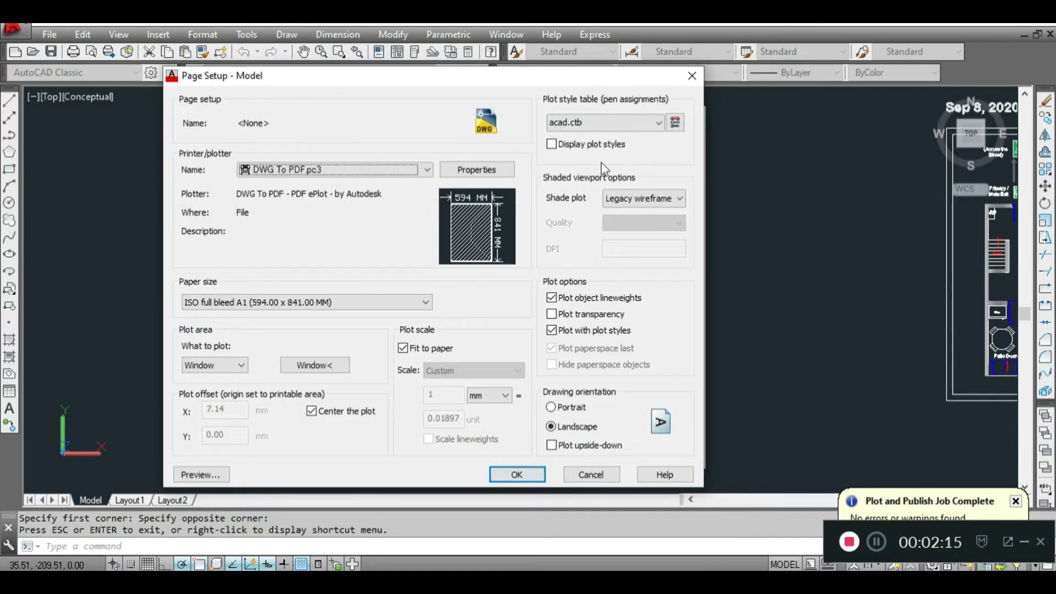
drag(564, 80, 530, 74)
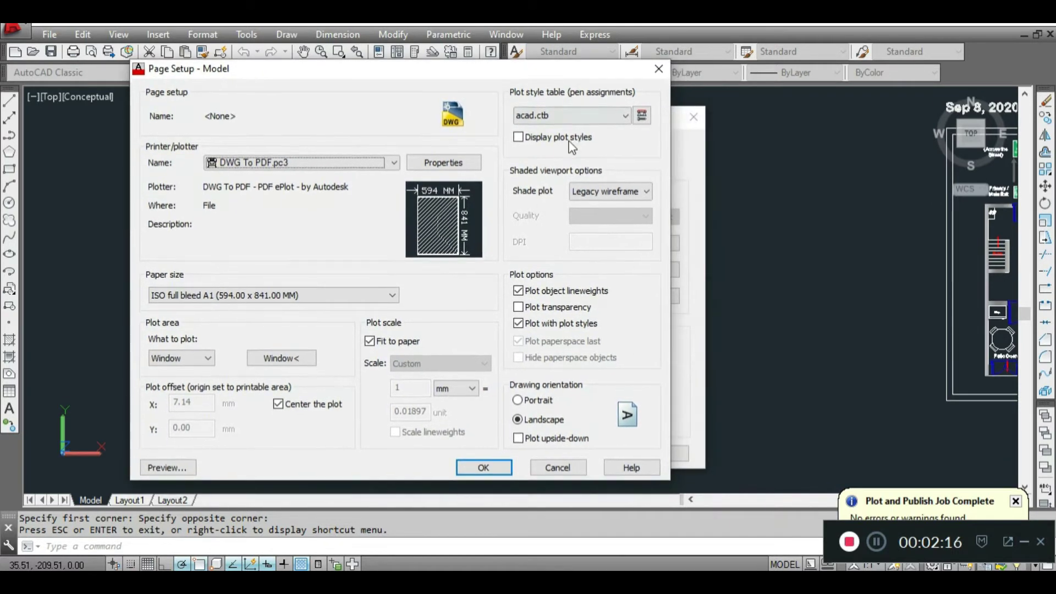
click(625, 120)
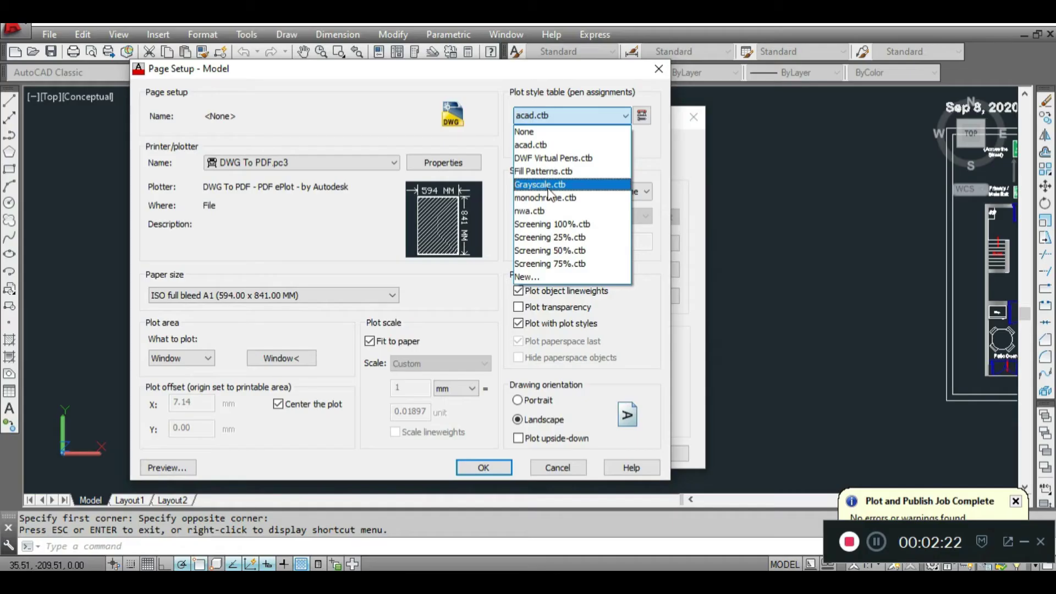
click(548, 187)
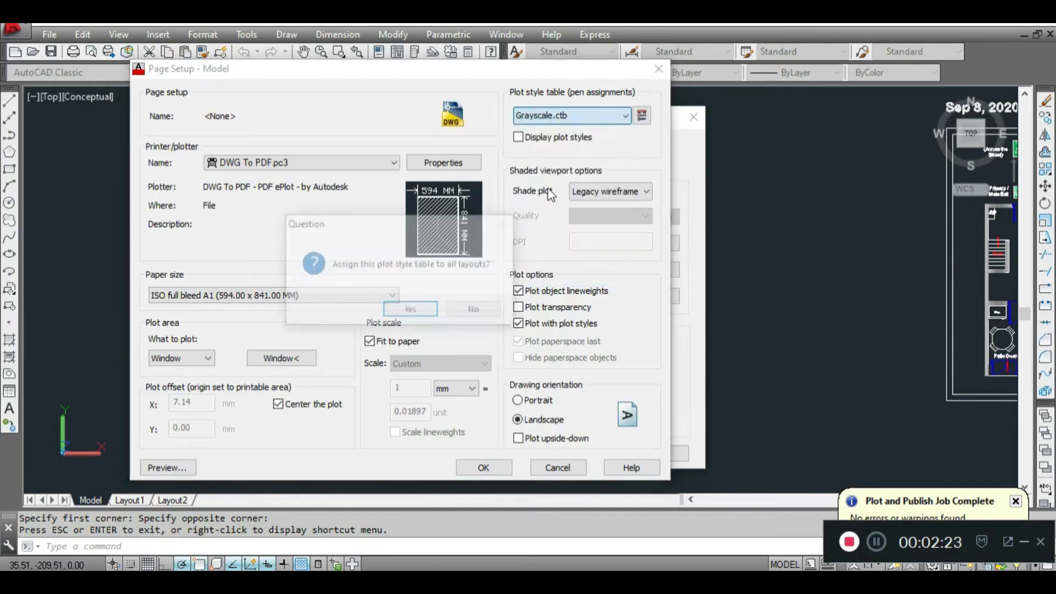
click(411, 308)
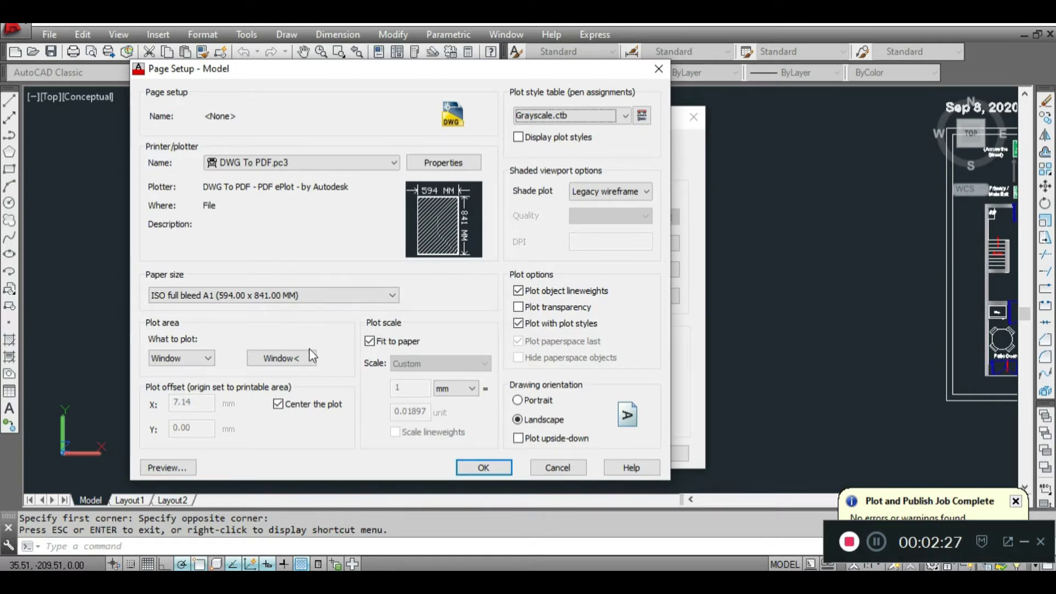
- Redefine the page setup's plot window around the floor plans' outer border and preview the grayscale plot
click(290, 360)
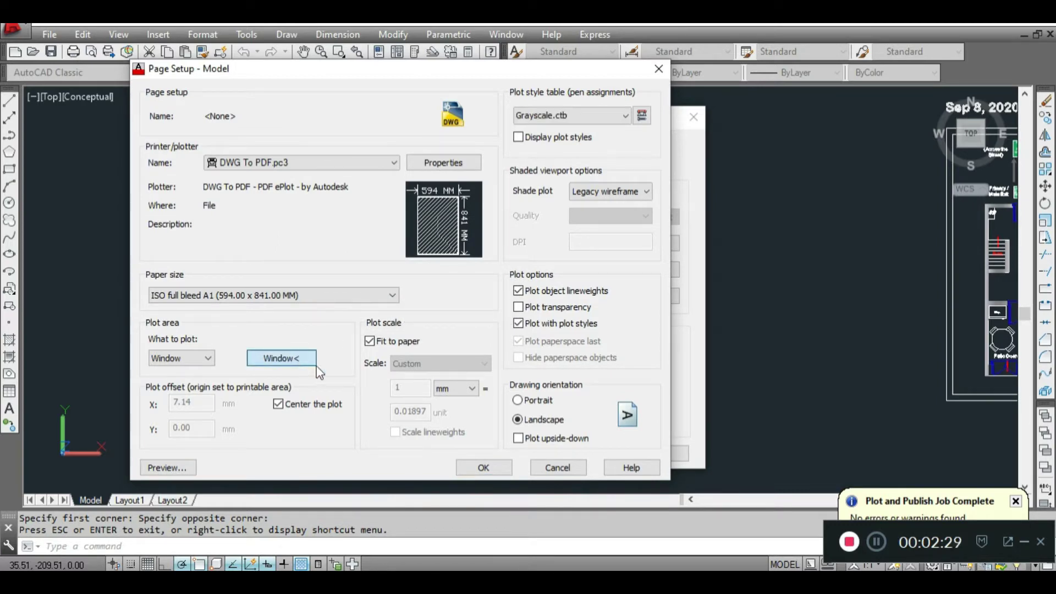
click(294, 363)
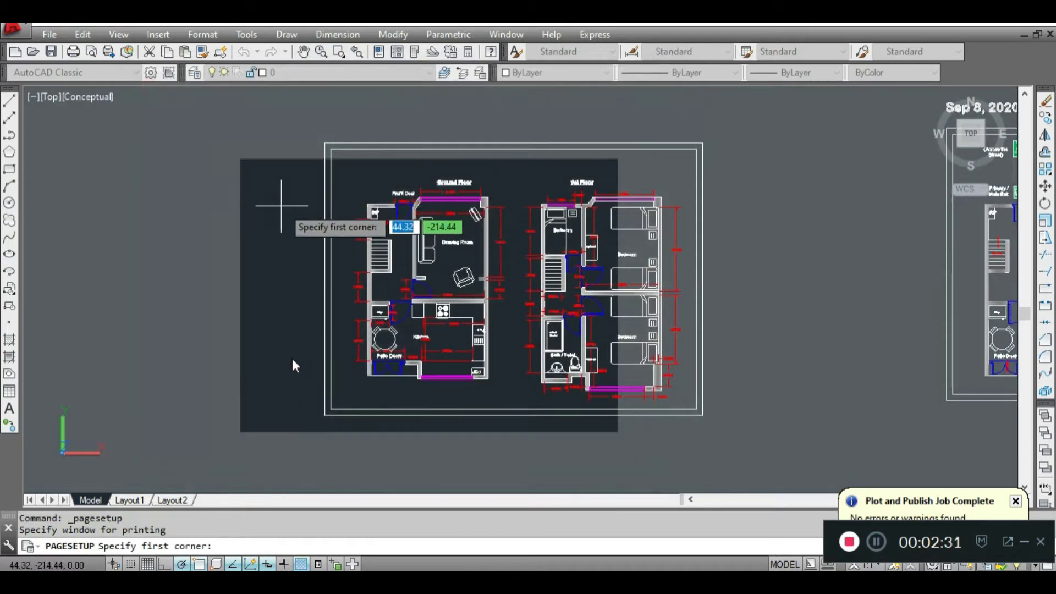
click(323, 143)
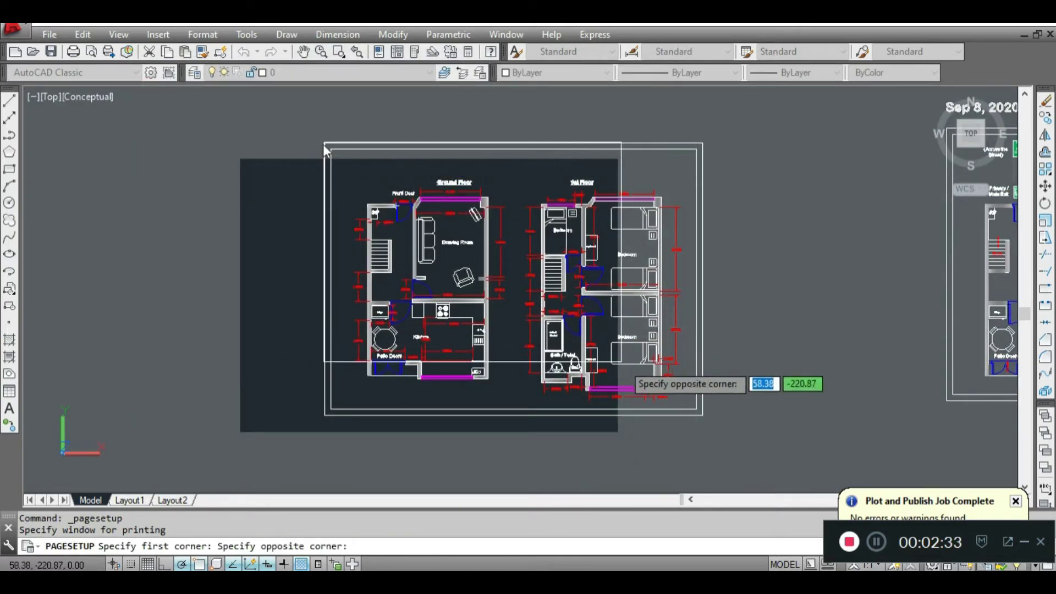
click(711, 424)
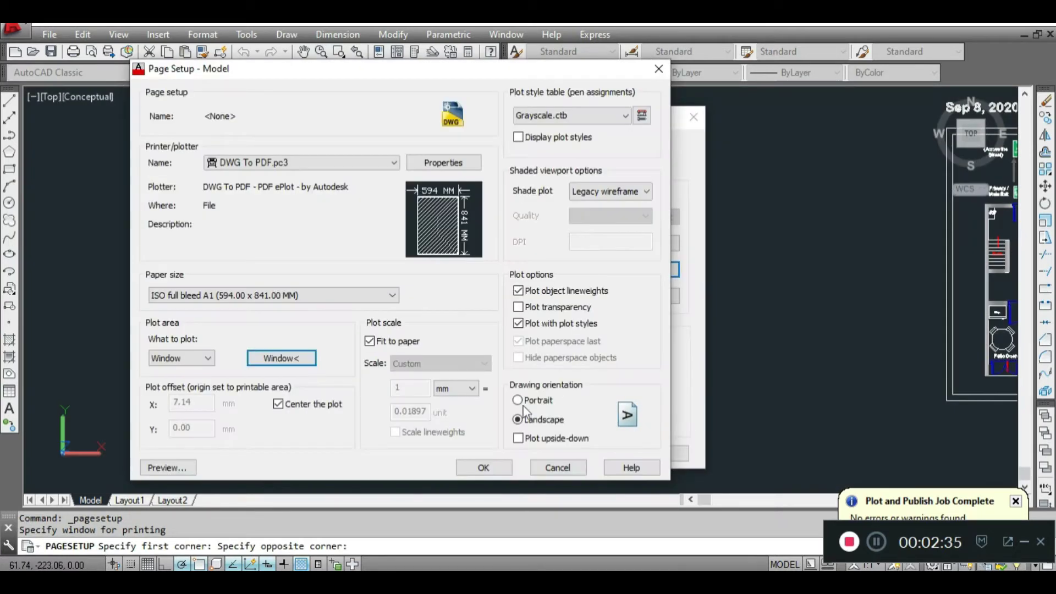
click(174, 471)
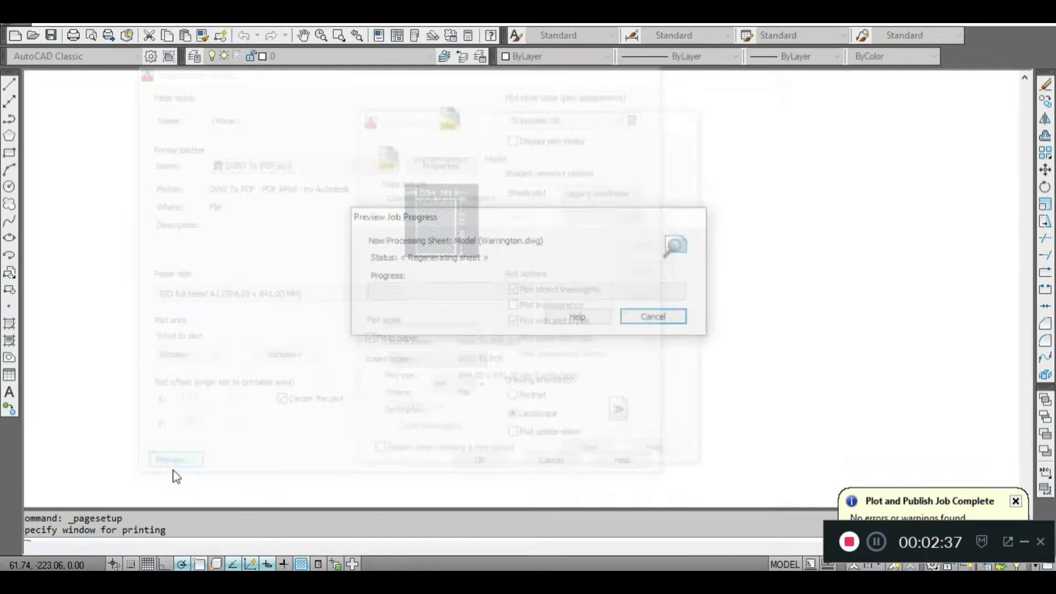
- Inspect the drawing room and bedroom dimensions up close in the grayscale preview, and leave the preview
scroll(442, 299, up, 5)
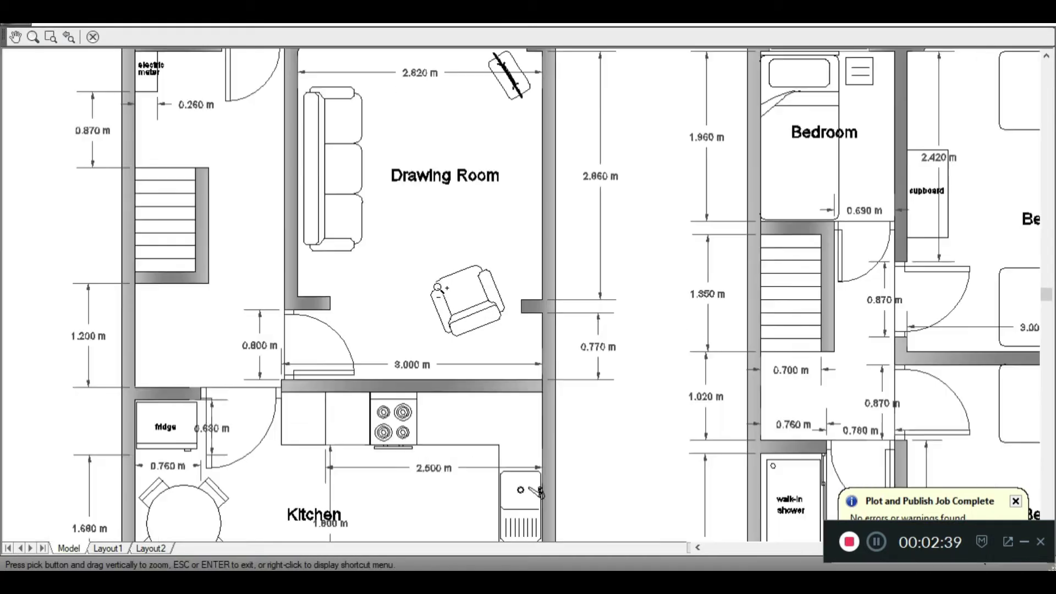
scroll(443, 298, down, 5)
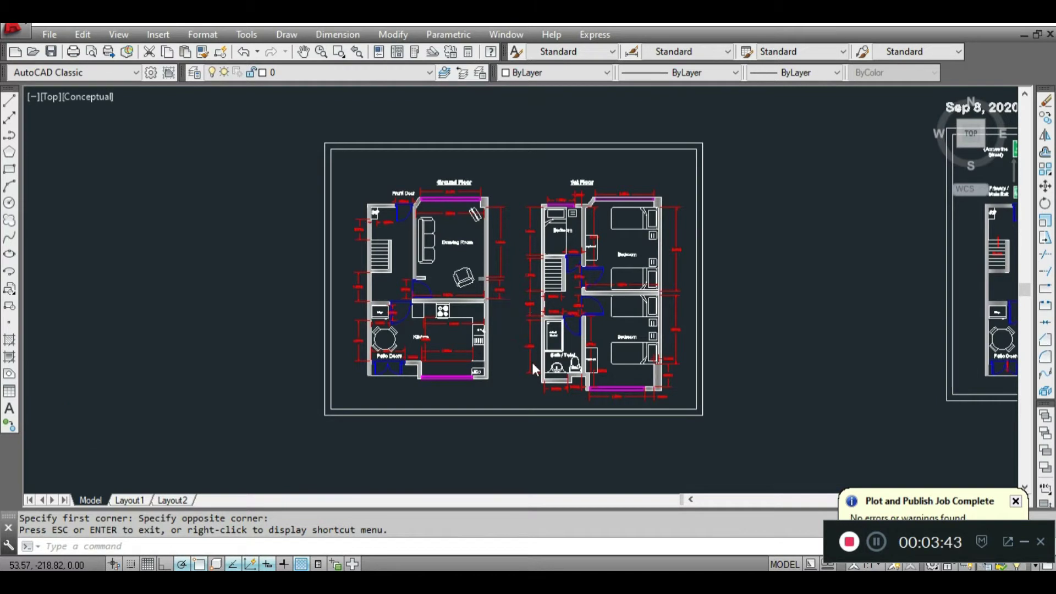
- Check which layer the dimensions beside the drawing room's outer wall belong to, clearing the selection each time
scroll(504, 310, up, 2)
click(509, 308)
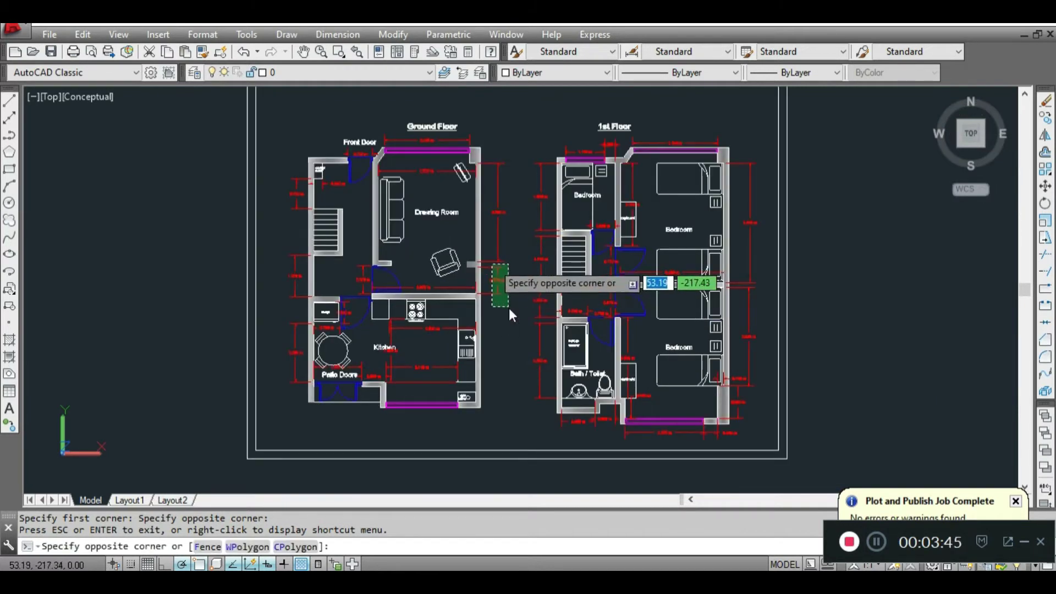
click(490, 256)
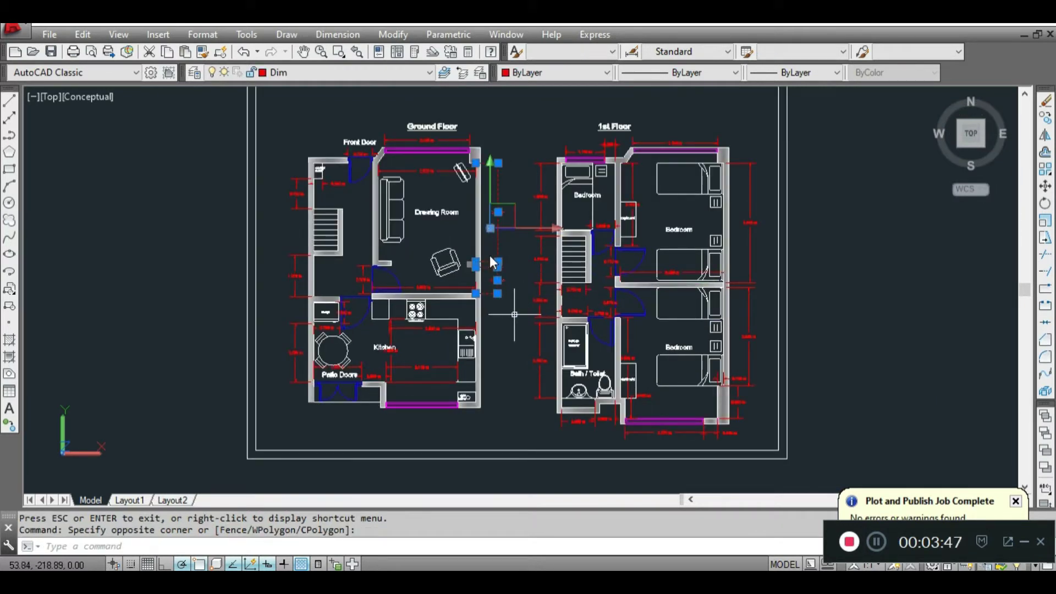
key(Escape)
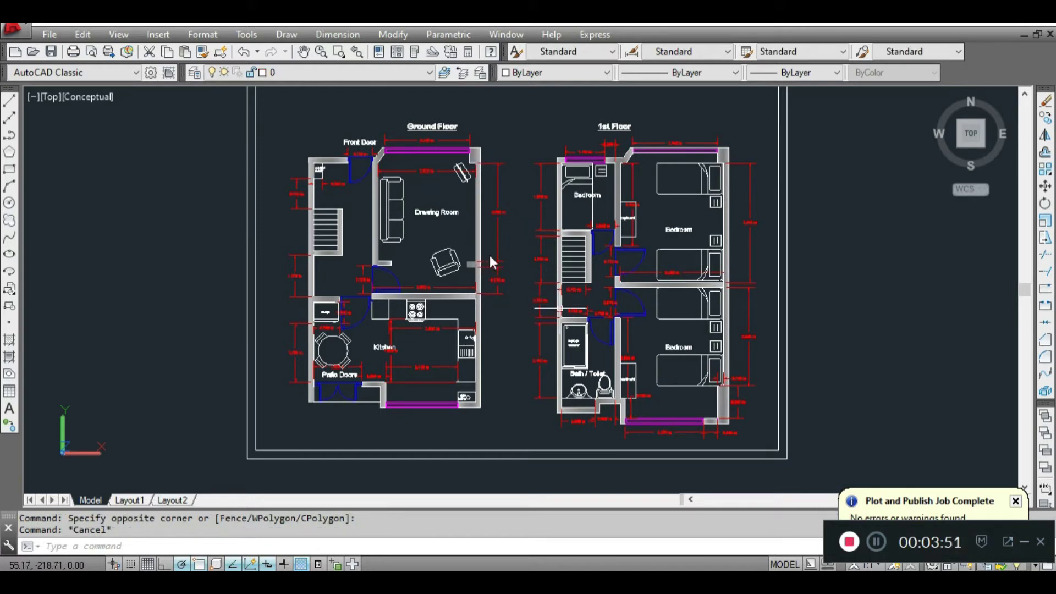
click(519, 225)
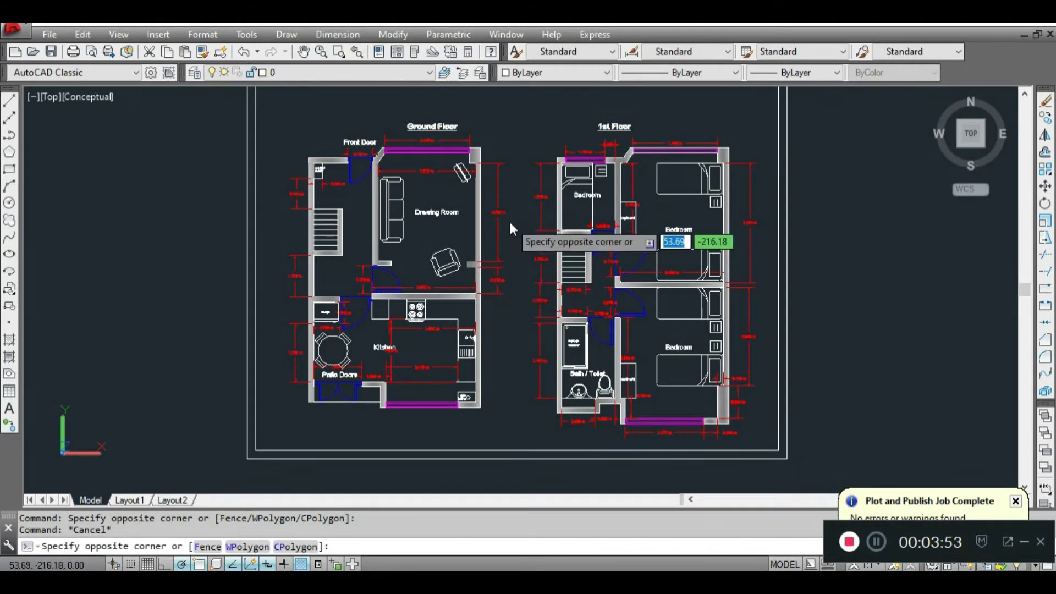
click(492, 187)
key(Escape)
click(513, 297)
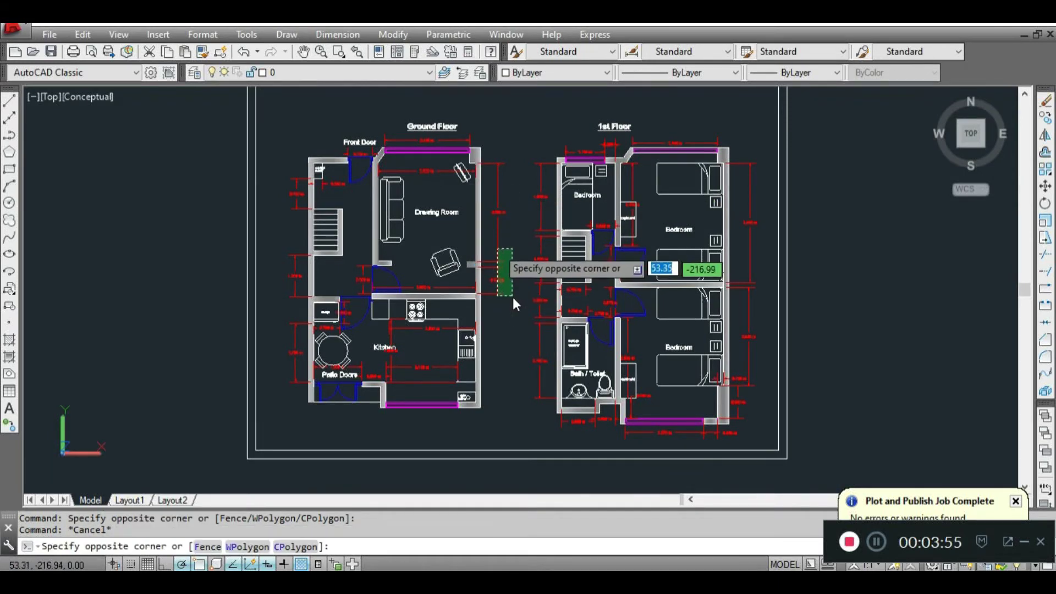
click(495, 247)
key(Escape)
scroll(496, 253, up, 2)
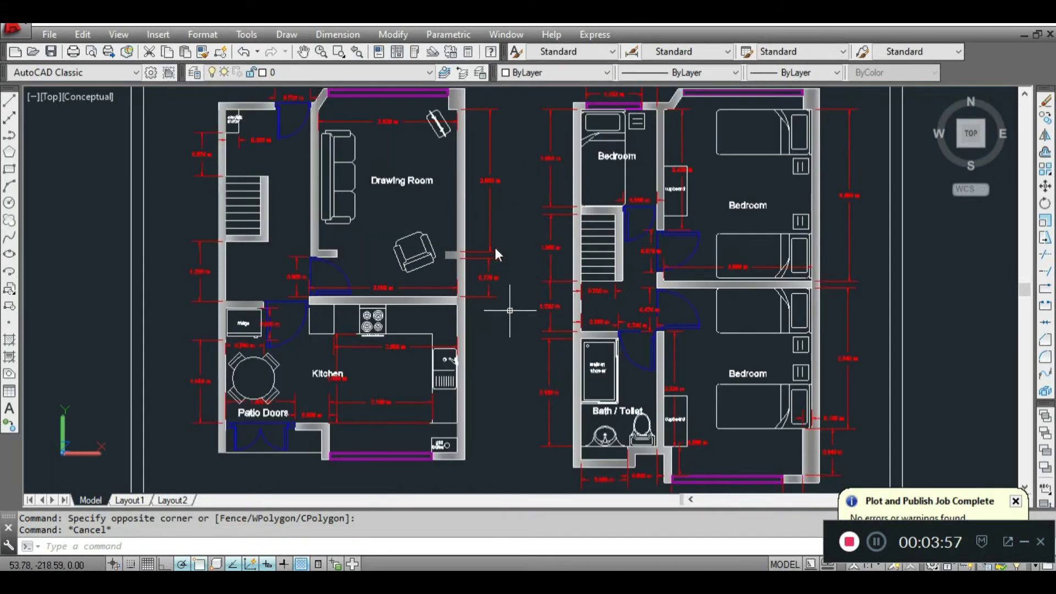
click(511, 314)
click(484, 252)
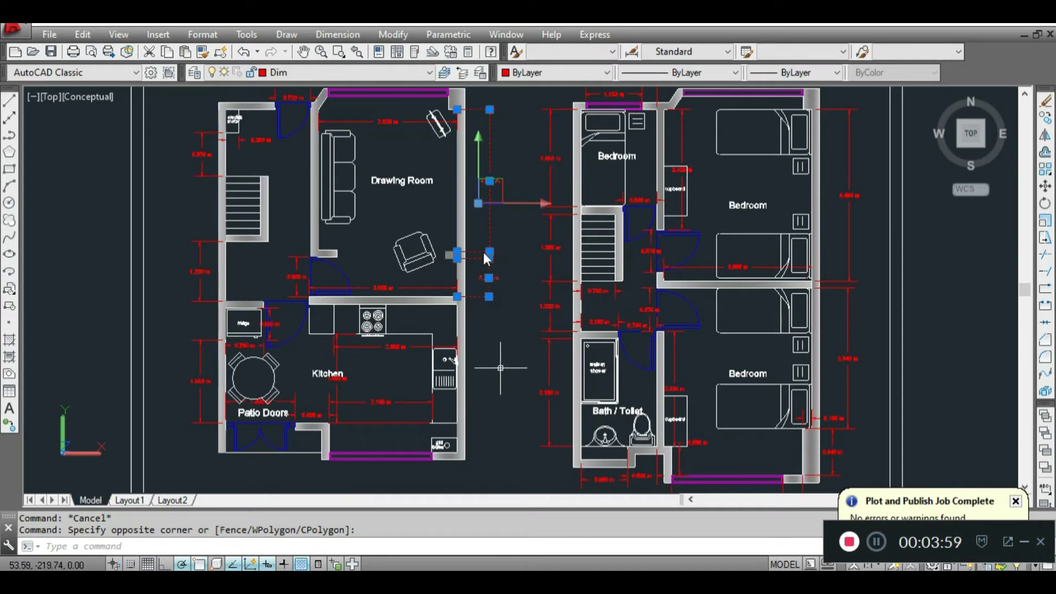
key(Escape)
scroll(483, 249, down, 2)
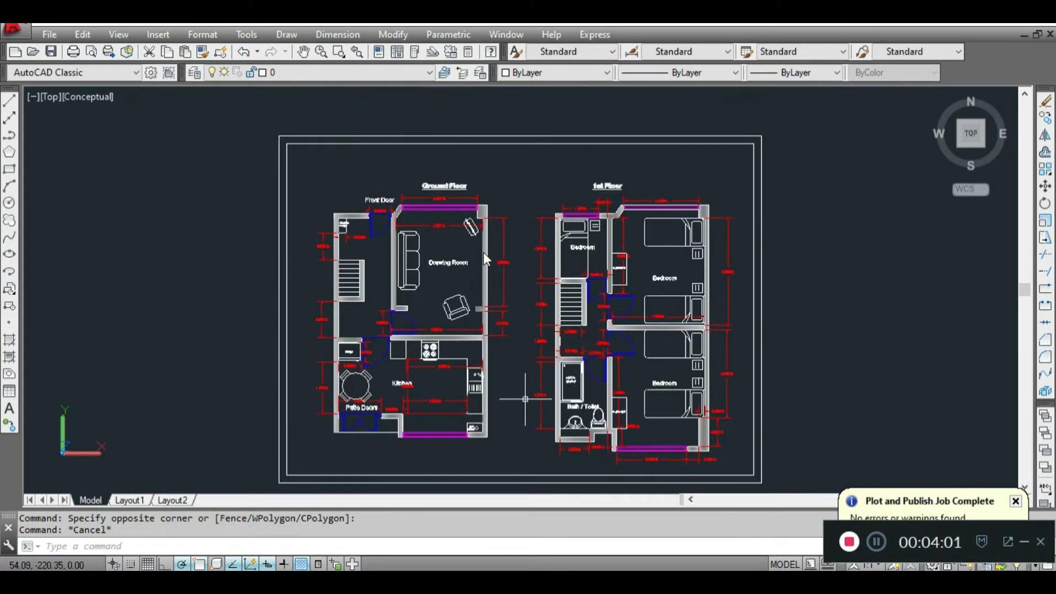
click(515, 333)
click(497, 302)
key(Escape)
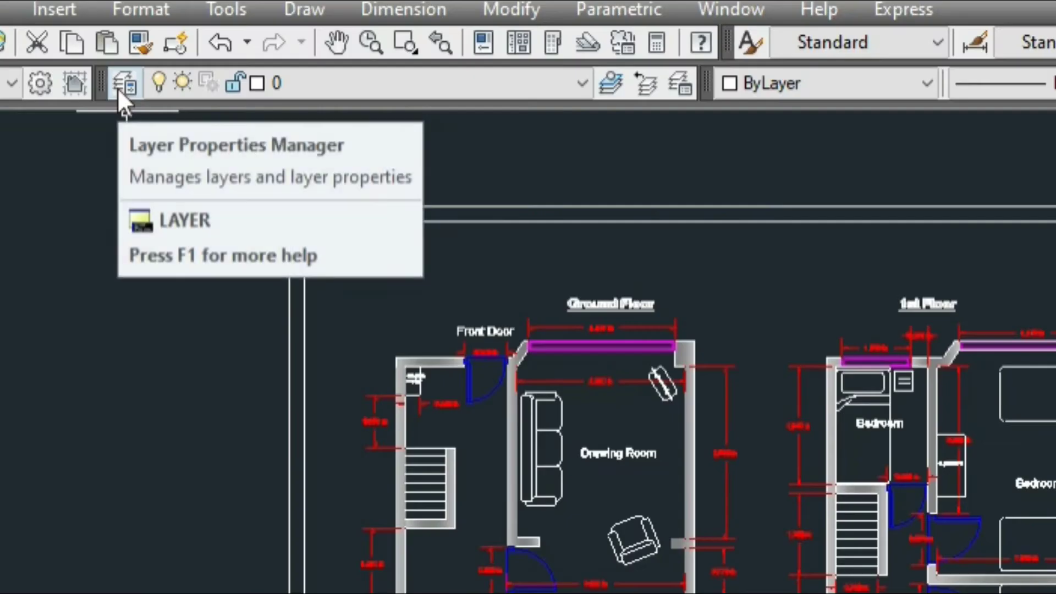
- Review the colours of the Dim, Gray and Gray 2 layers in the Layer Properties Manager, and close it
click(194, 73)
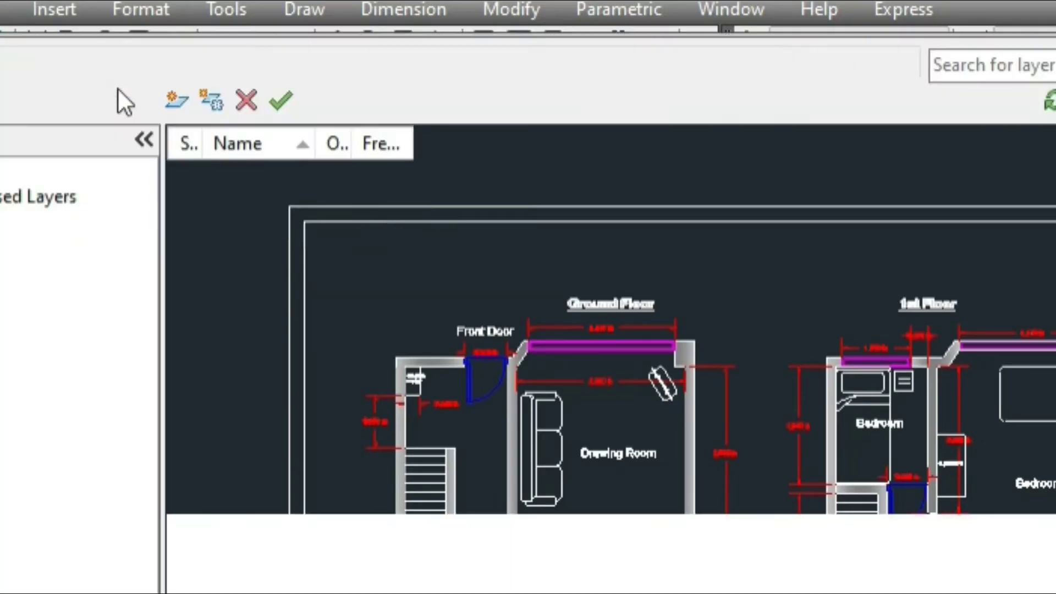
click(239, 234)
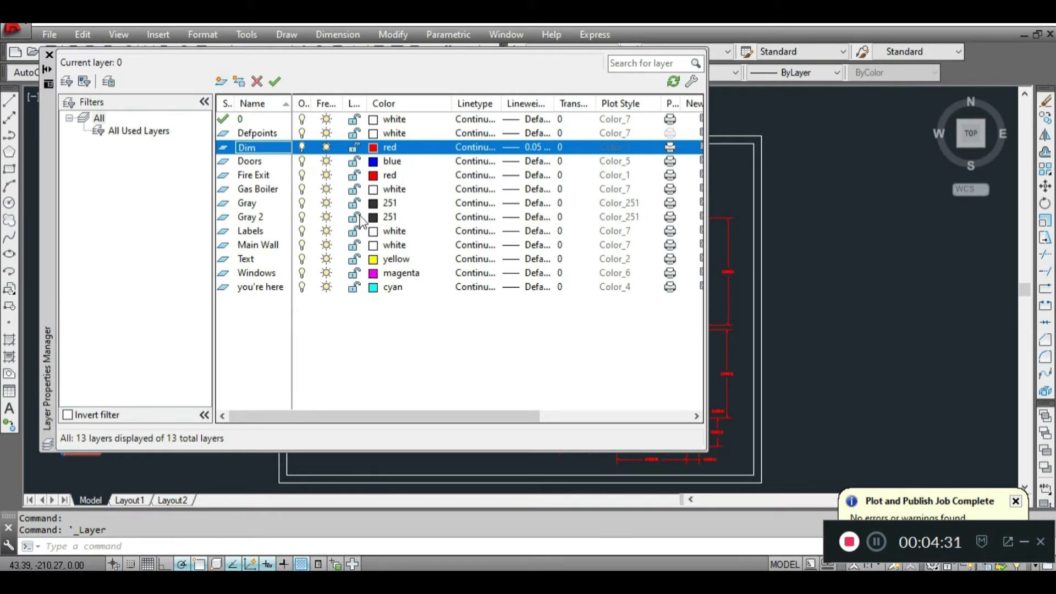
click(260, 204)
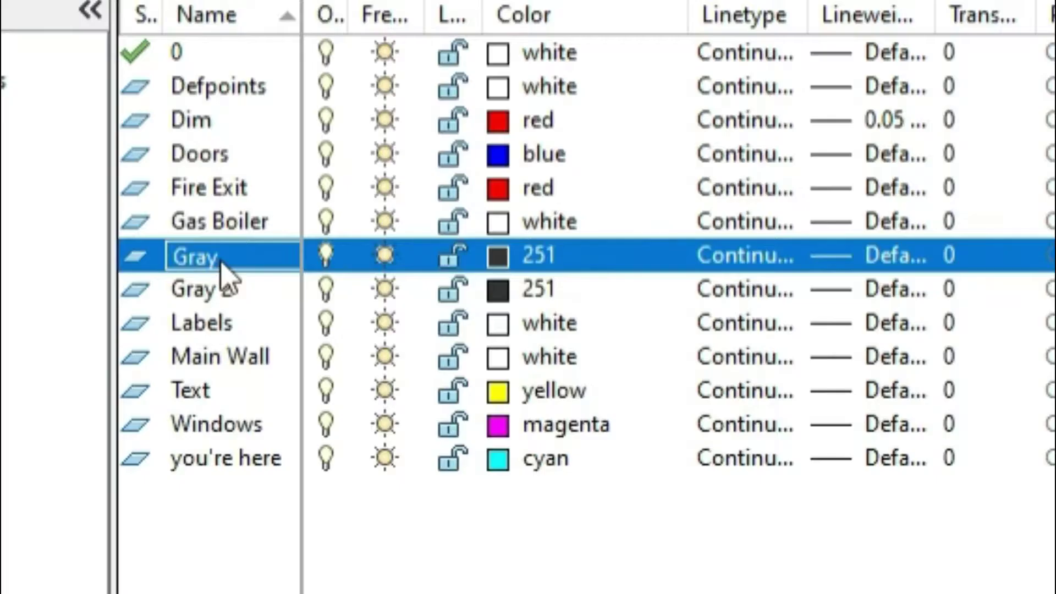
click(257, 218)
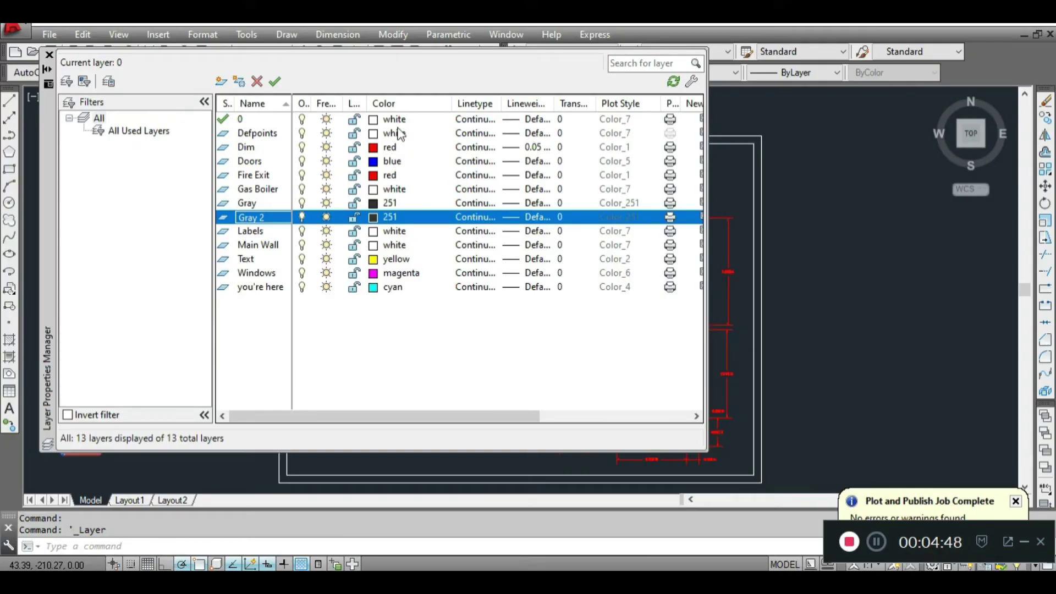
click(397, 149)
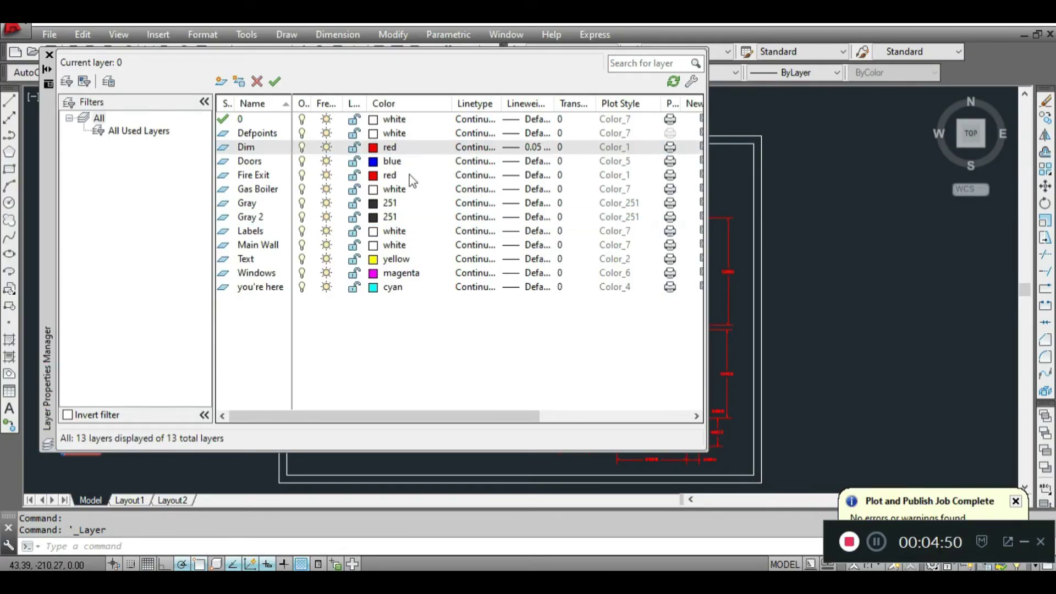
click(664, 154)
click(497, 207)
key(Escape)
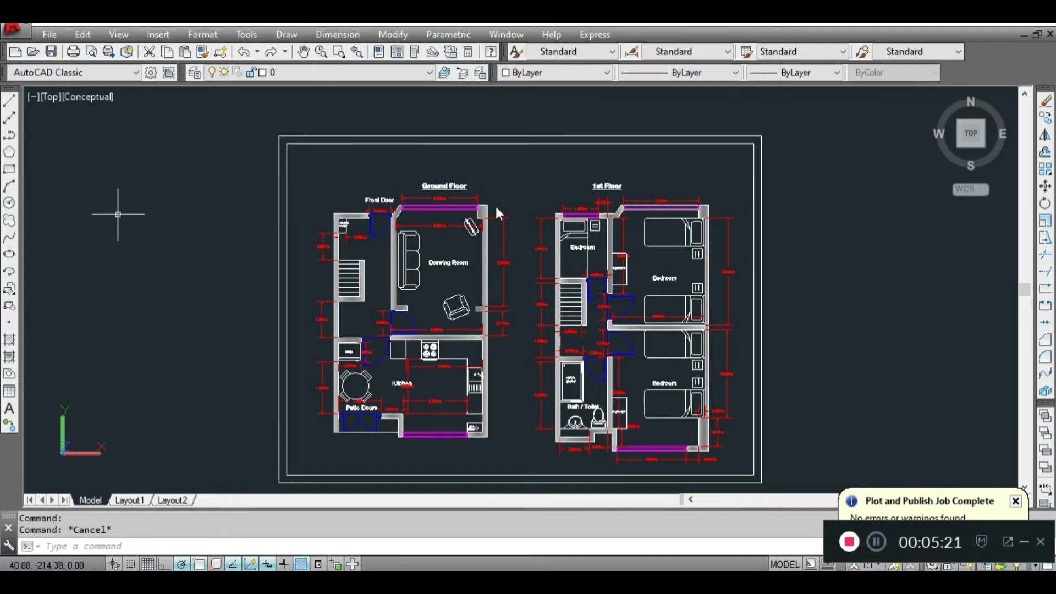
- Open the Plot Style Manager folder and duplicate the Grayscale plot style table in it
click(49, 36)
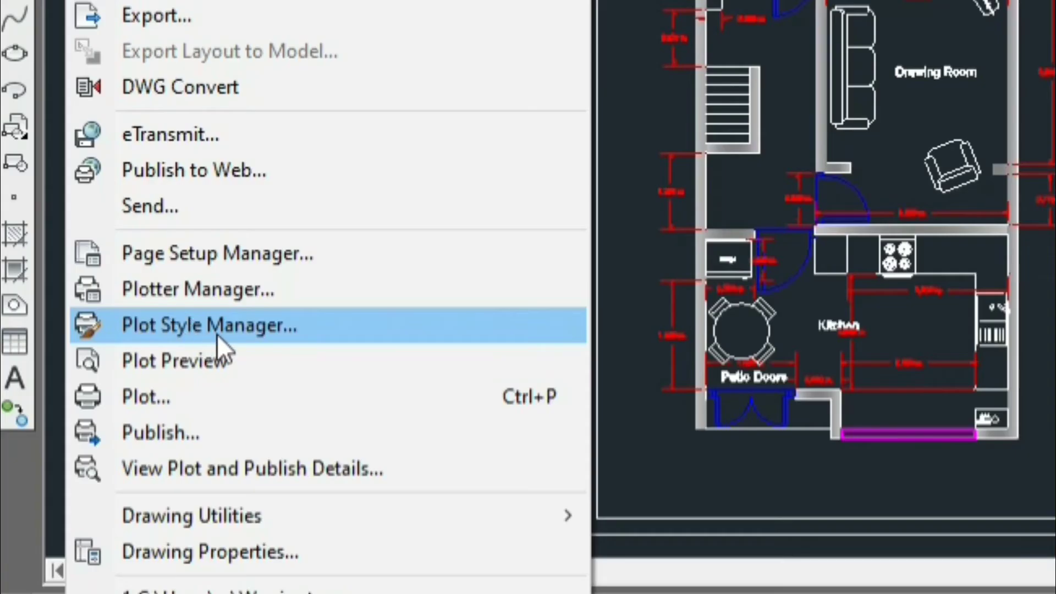
click(218, 331)
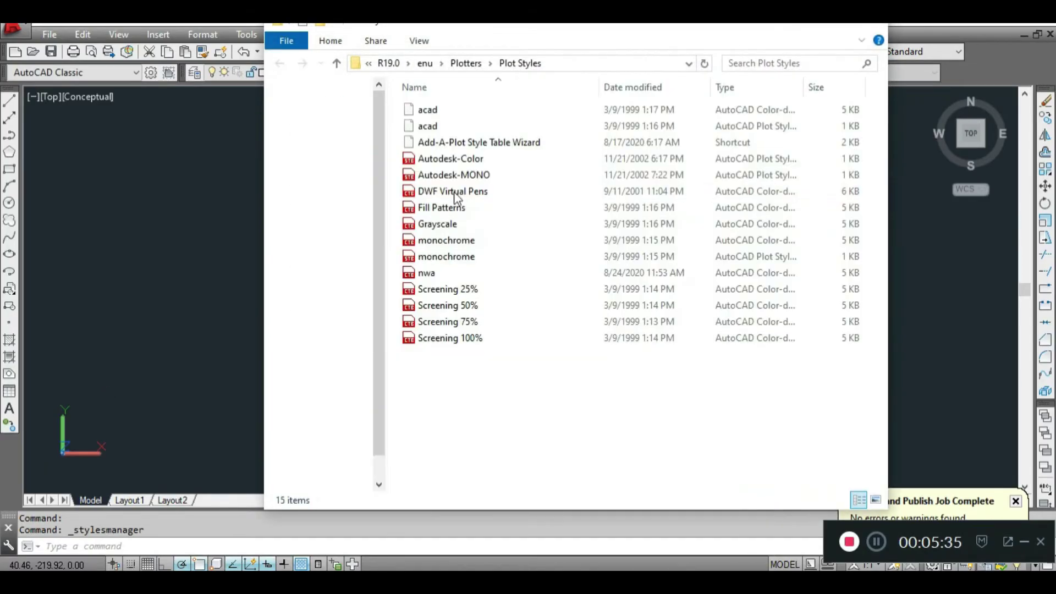
drag(598, 28, 633, 53)
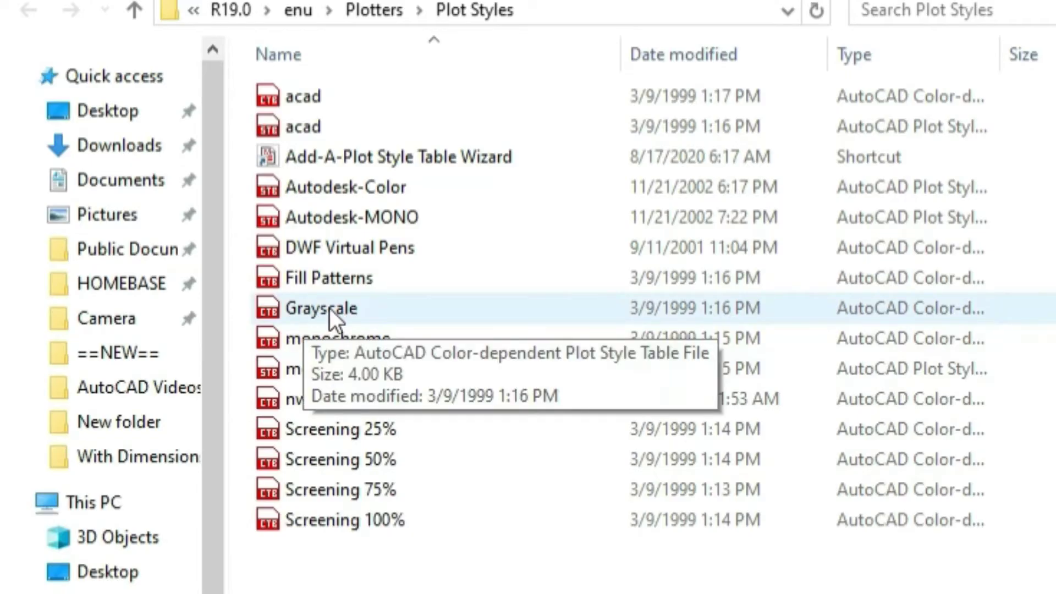
click(312, 313)
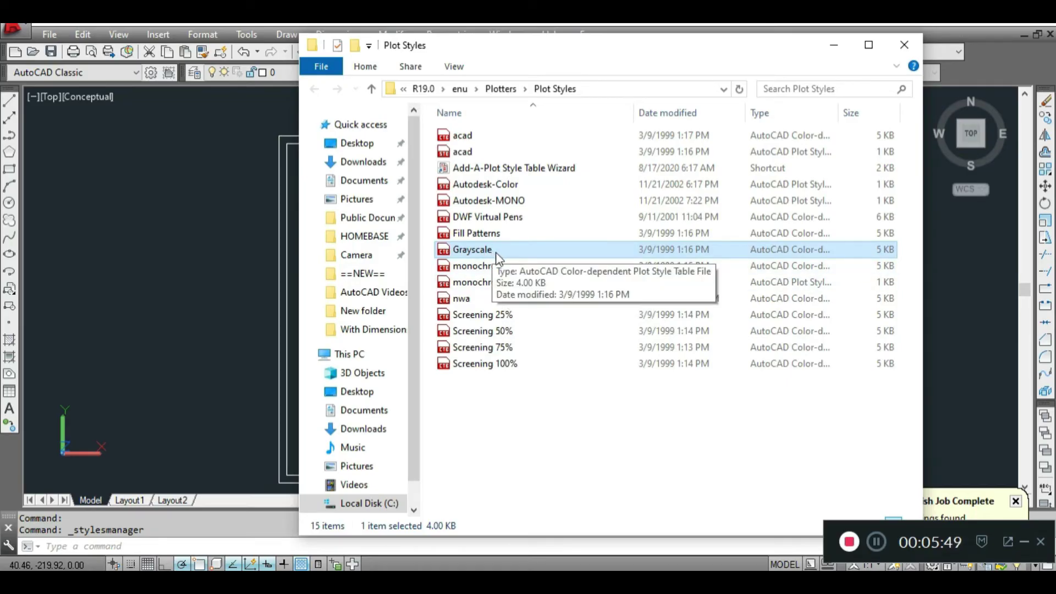
right_click(497, 254)
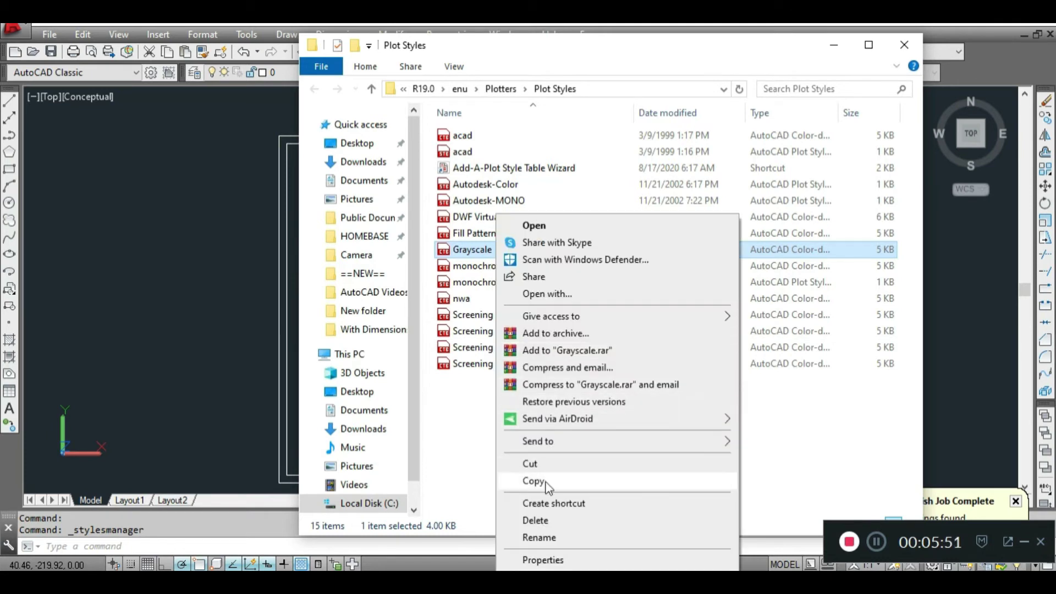
click(545, 483)
click(484, 421)
right_click(483, 420)
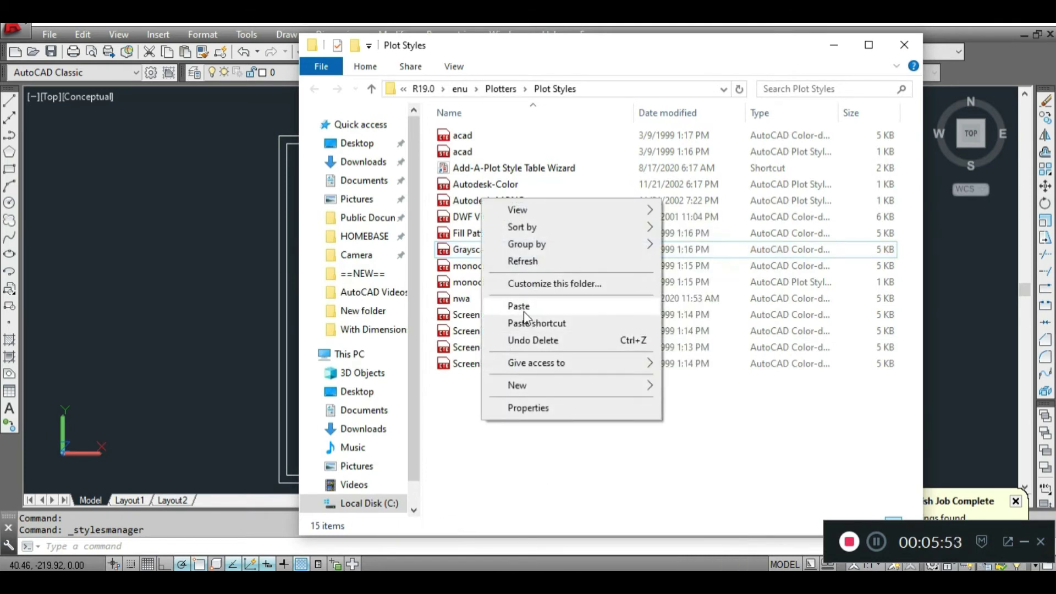
click(524, 312)
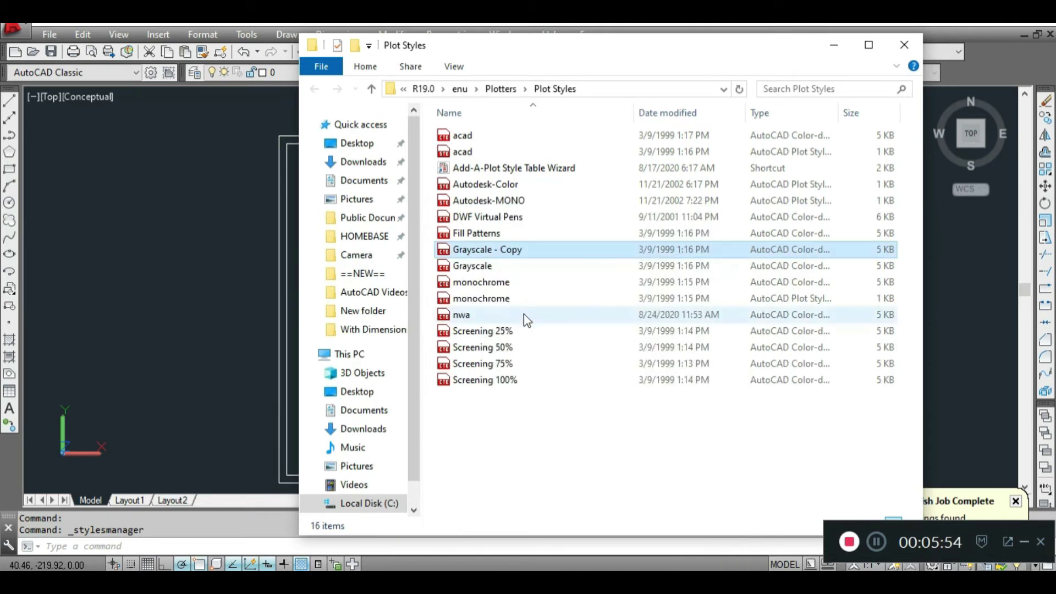
- Rename the copied plot style table as Grayscale Exc Dim and return to the drawing
click(486, 252)
text(Grayscale)
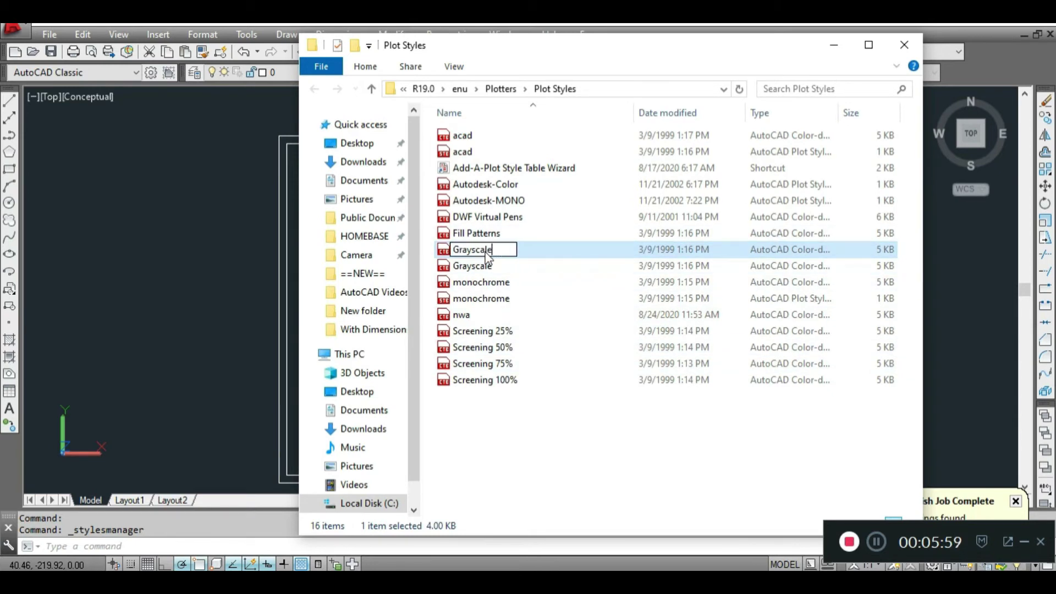
text( Exc Dim)
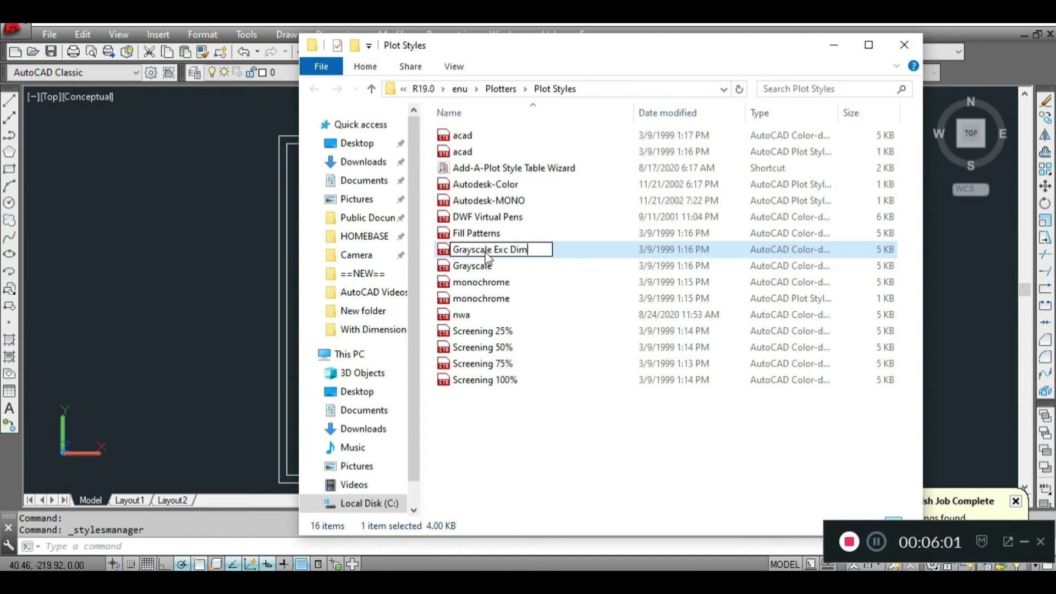
key(Return)
drag(679, 41, 734, 42)
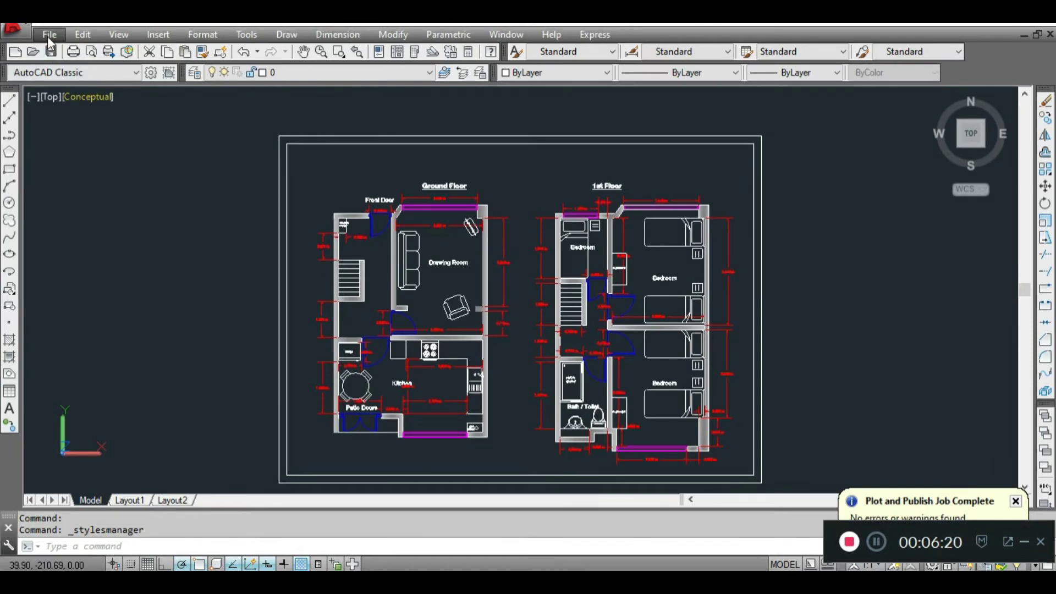
- Modify the Model page setup to use the Grayscale Exc Dim.ctb plot style table
click(49, 37)
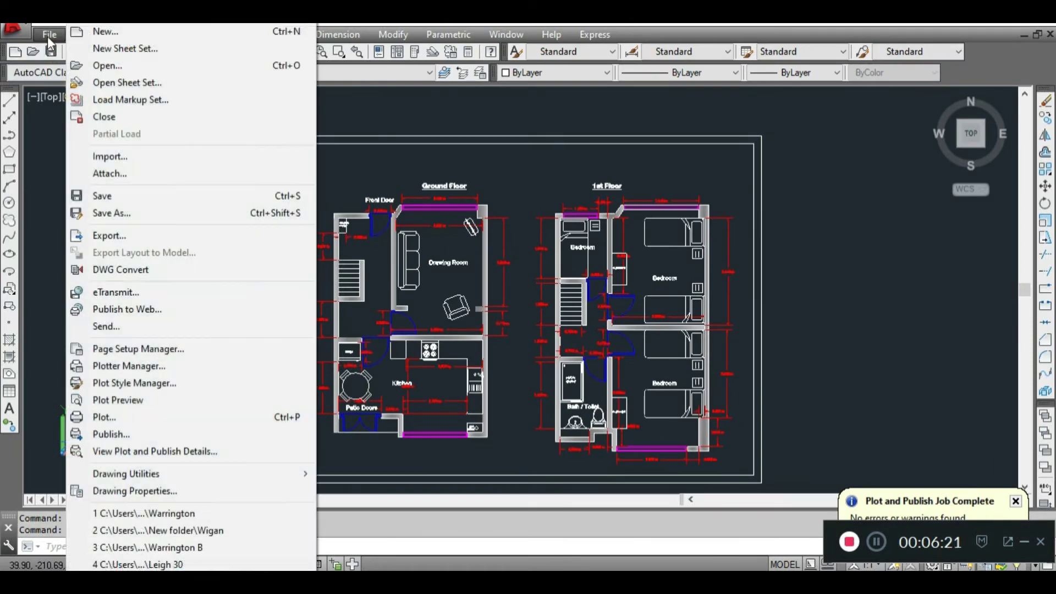
click(131, 352)
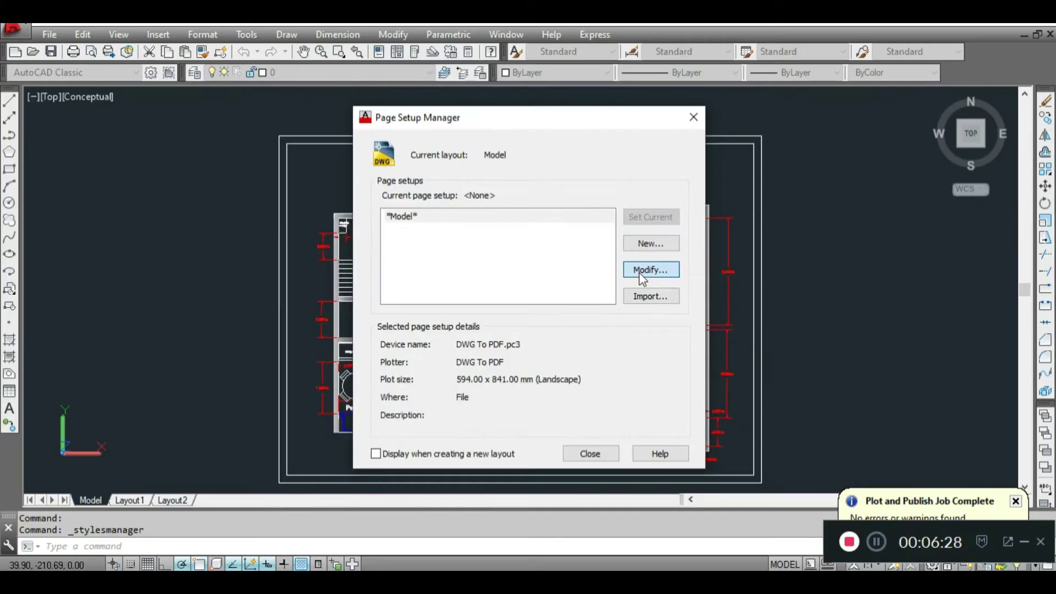
click(640, 273)
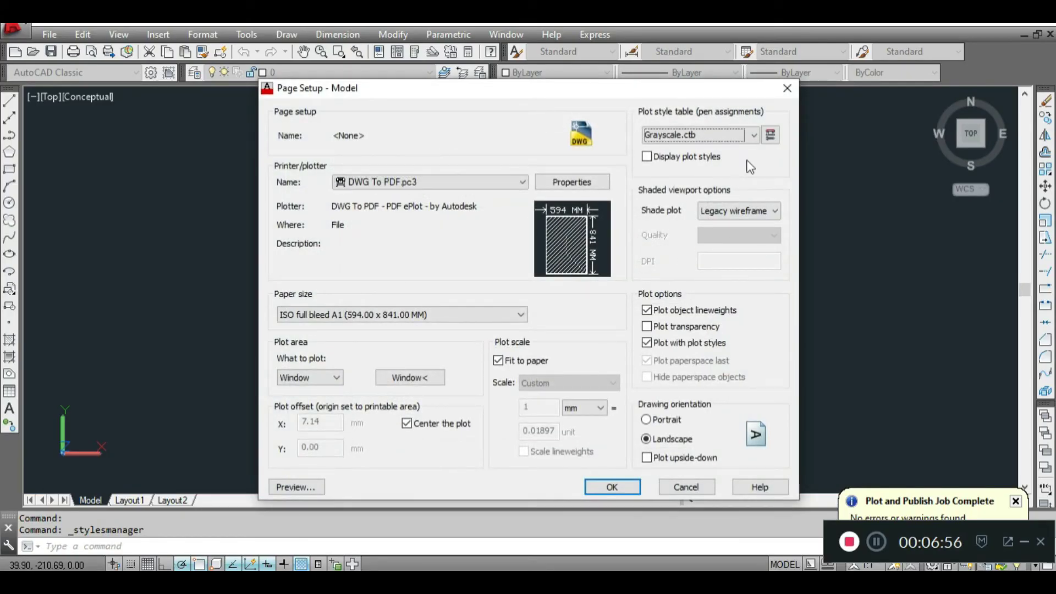
click(752, 136)
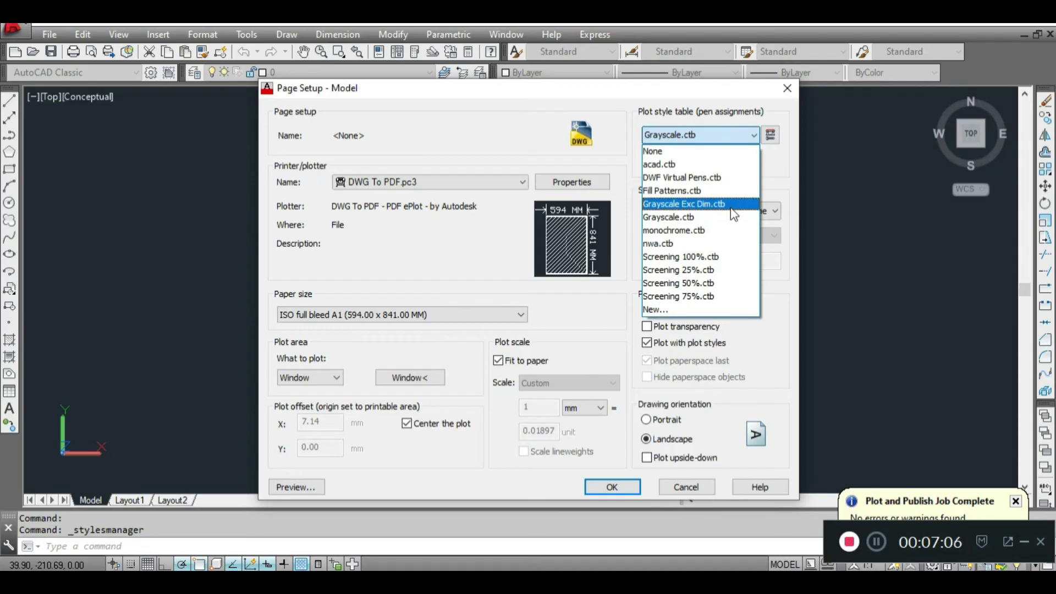
click(732, 207)
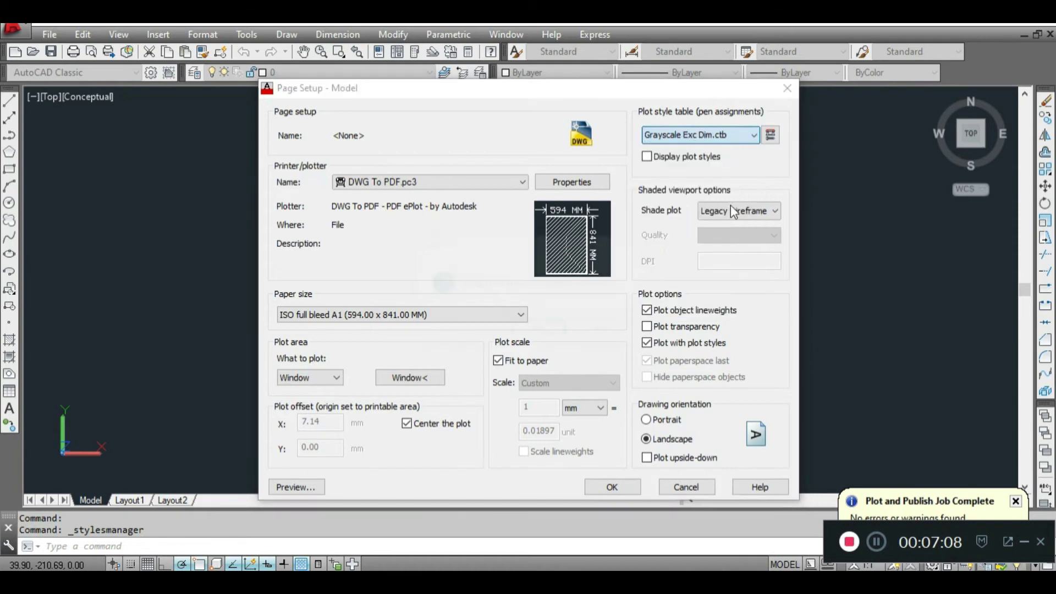
click(565, 331)
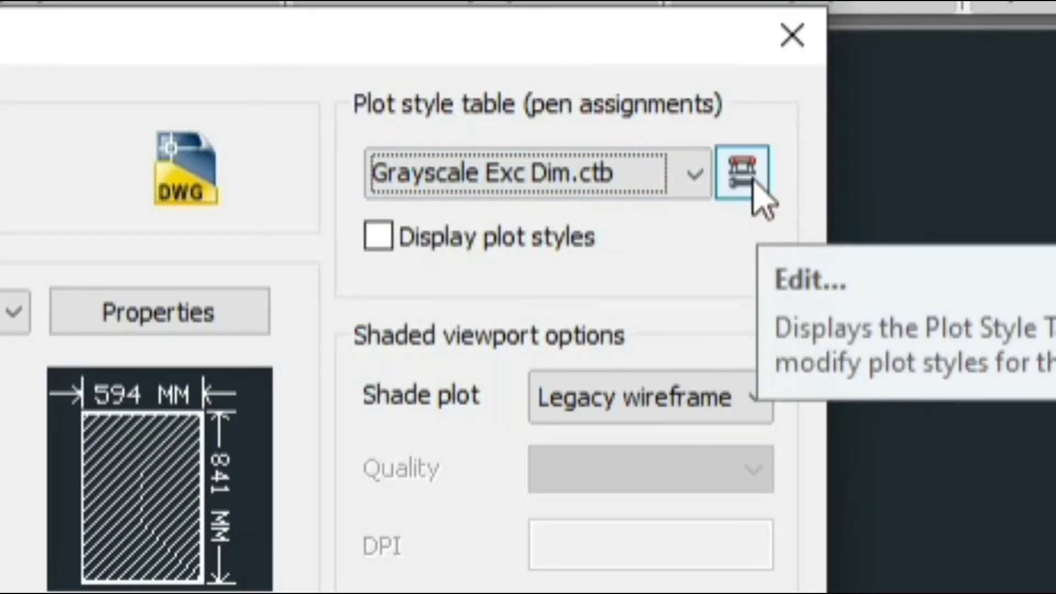
- Open the Grayscale Exc Dim.ctb plot style table for editing and turn Grayscale off for Color 1
click(744, 175)
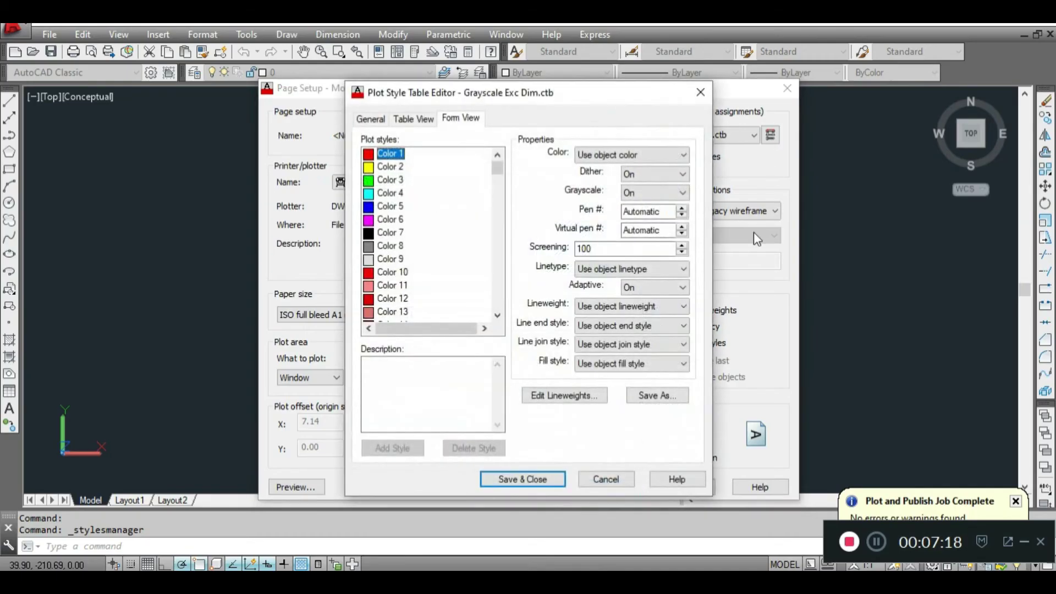
scroll(407, 190, down, 3)
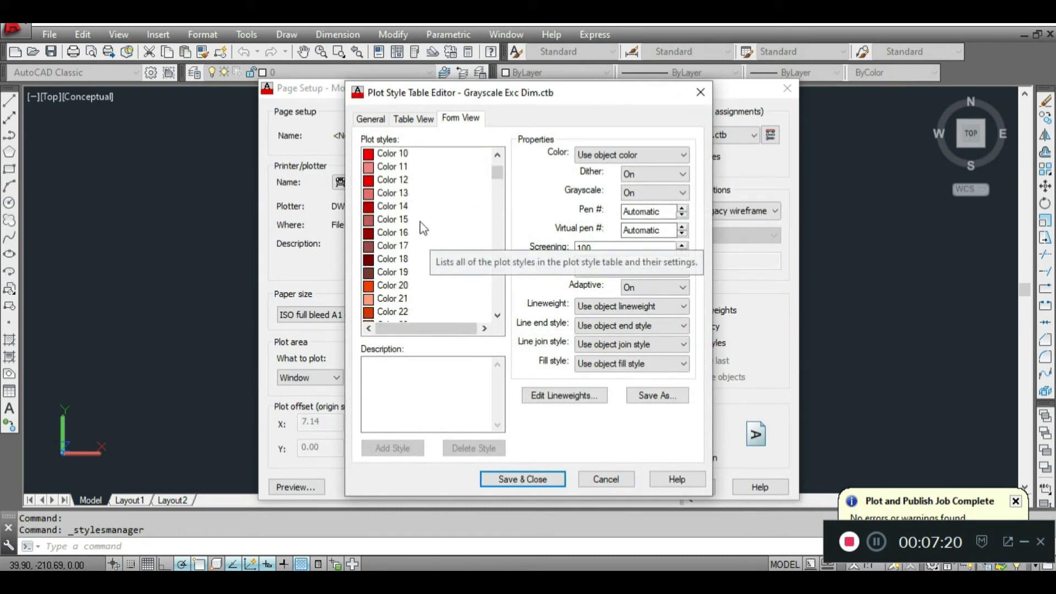
scroll(410, 195, up, 3)
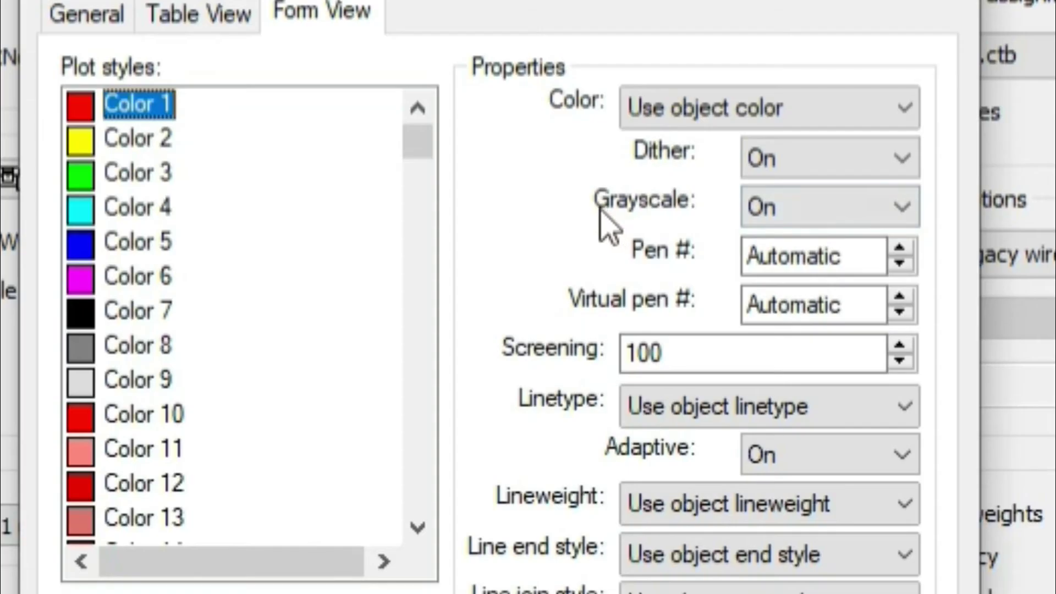
click(891, 211)
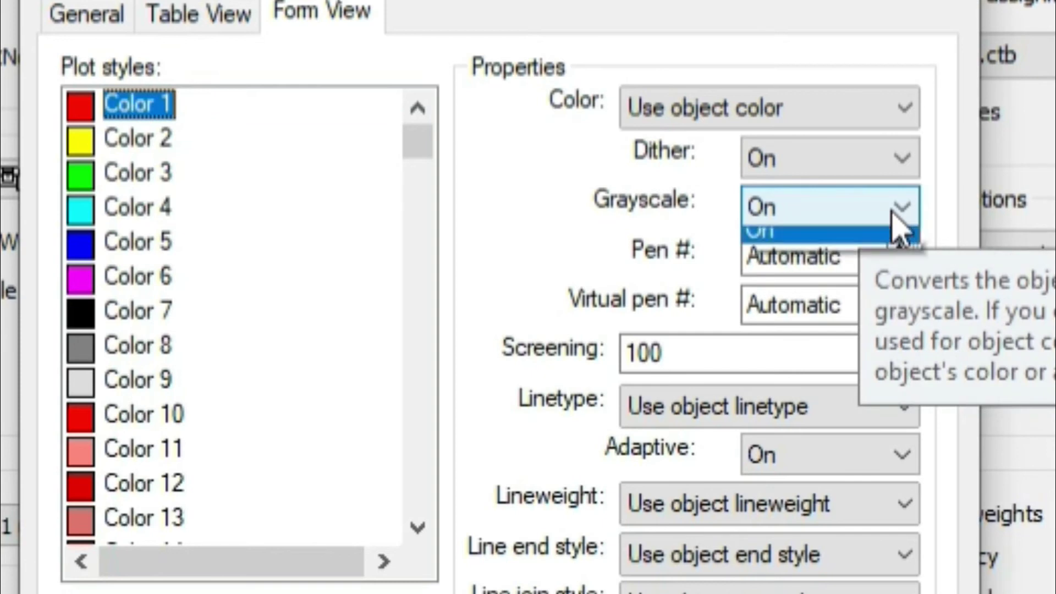
click(892, 210)
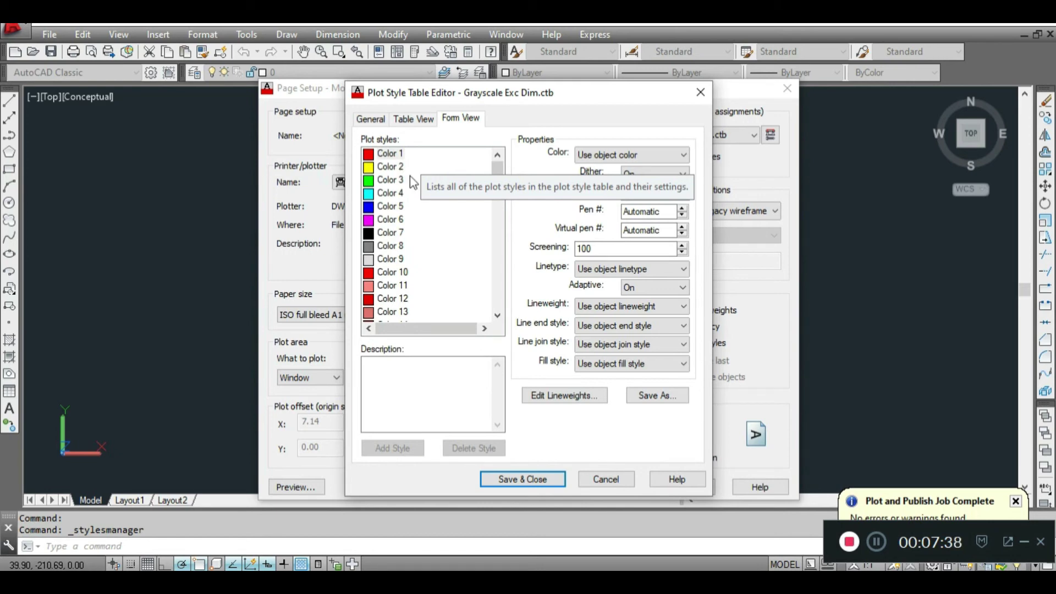
click(390, 153)
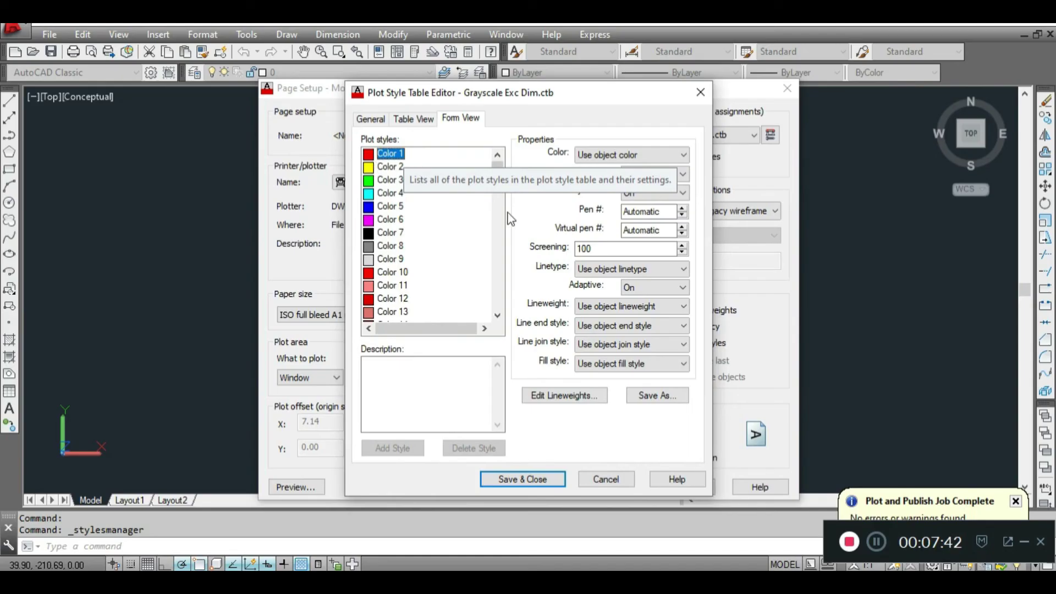
click(682, 193)
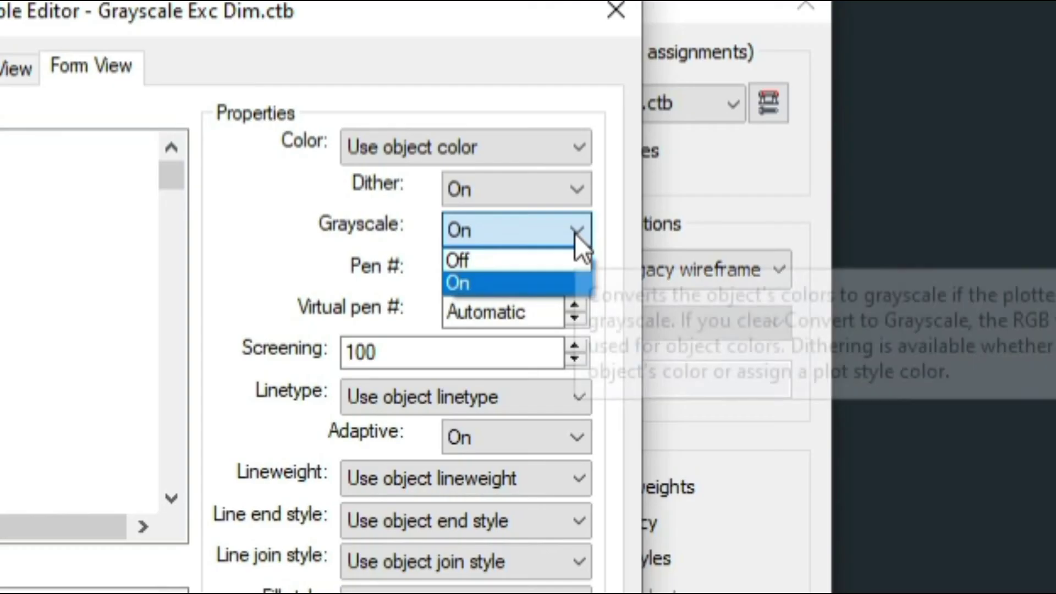
click(510, 261)
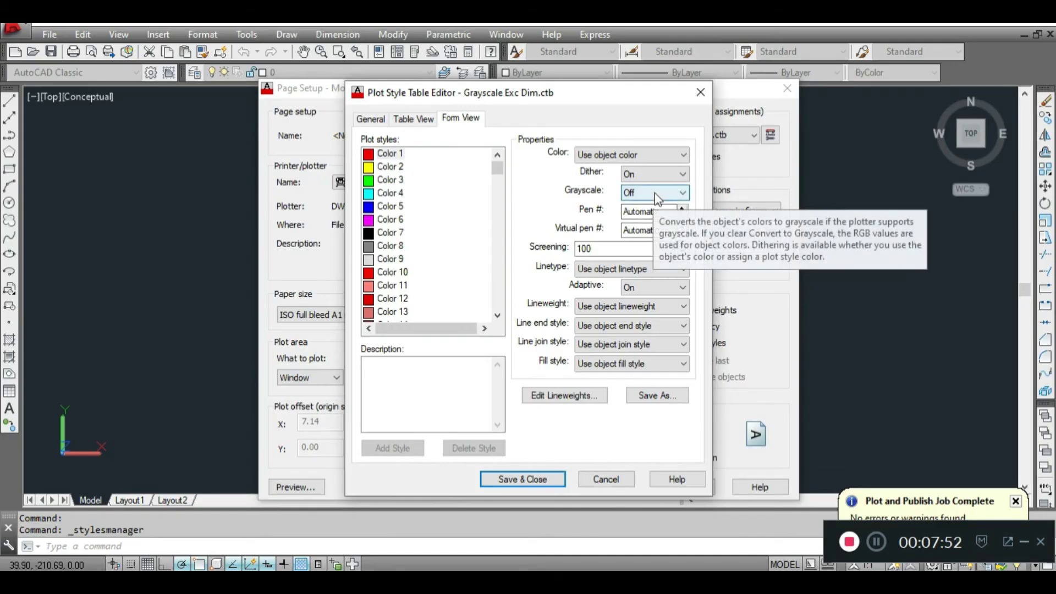
- Check the Grayscale setting of Color 2, Color 3 and Color 1 and look through the other plot styles
click(396, 167)
click(395, 181)
scroll(405, 261, down, 6)
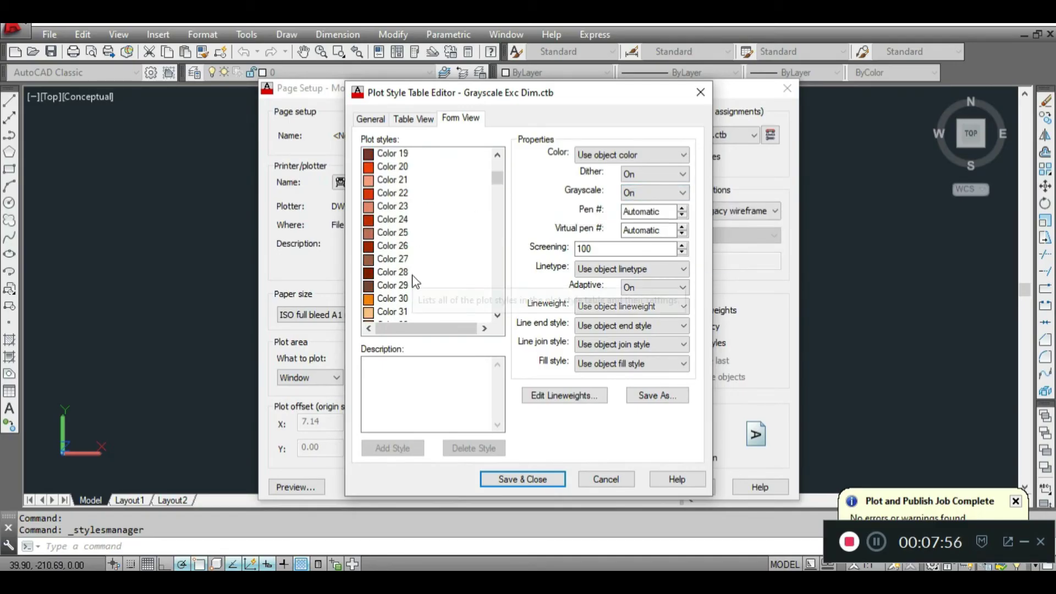
scroll(404, 261, up, 6)
scroll(391, 253, down, 5)
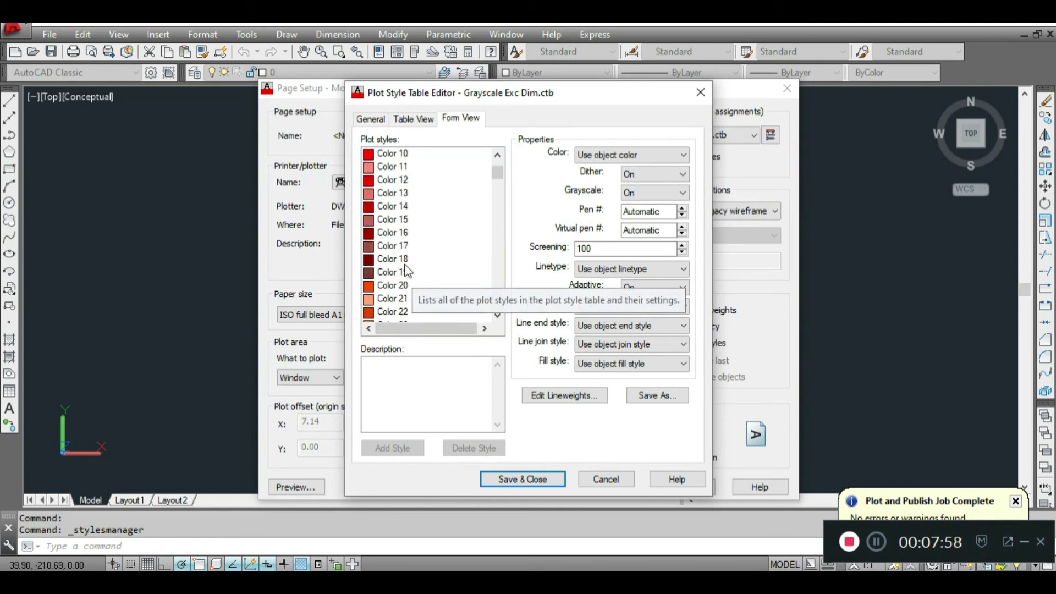
scroll(397, 259, up, 5)
click(392, 155)
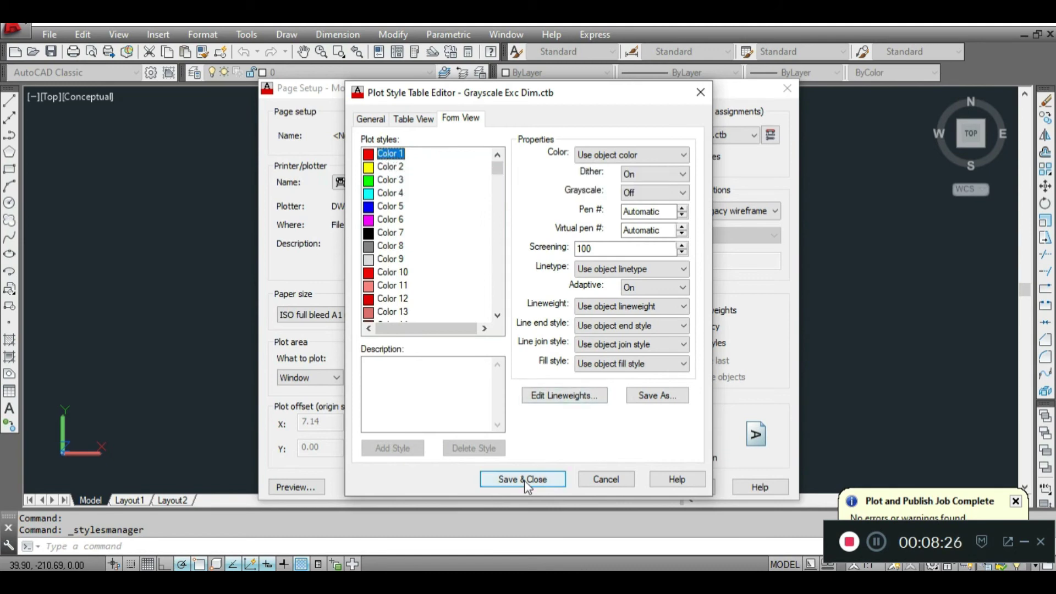
- Save the edited plot style table, and accept the Model page setup to return to the drawing
click(522, 479)
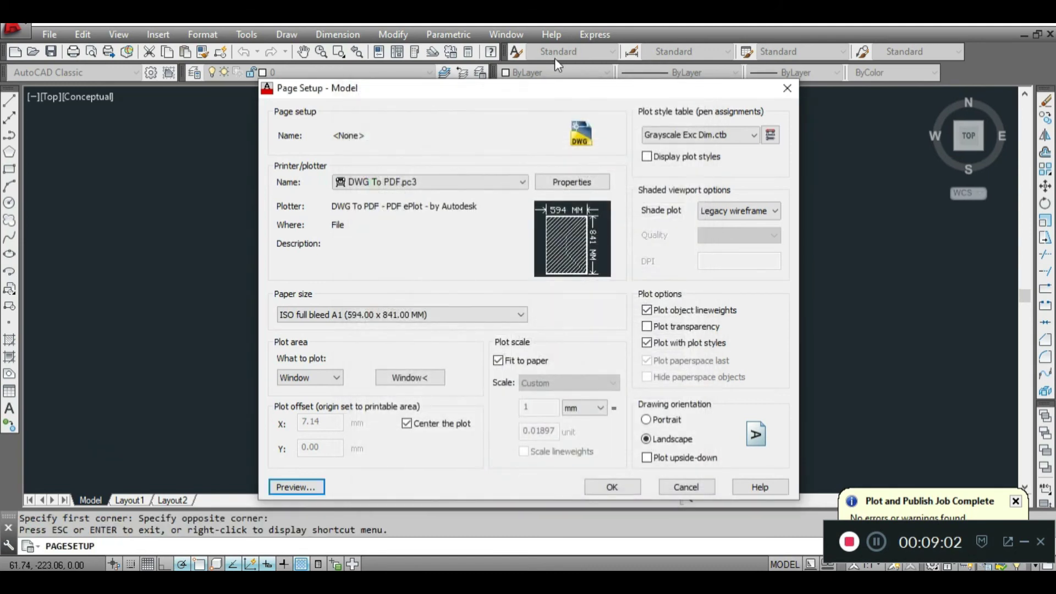
drag(559, 95, 550, 45)
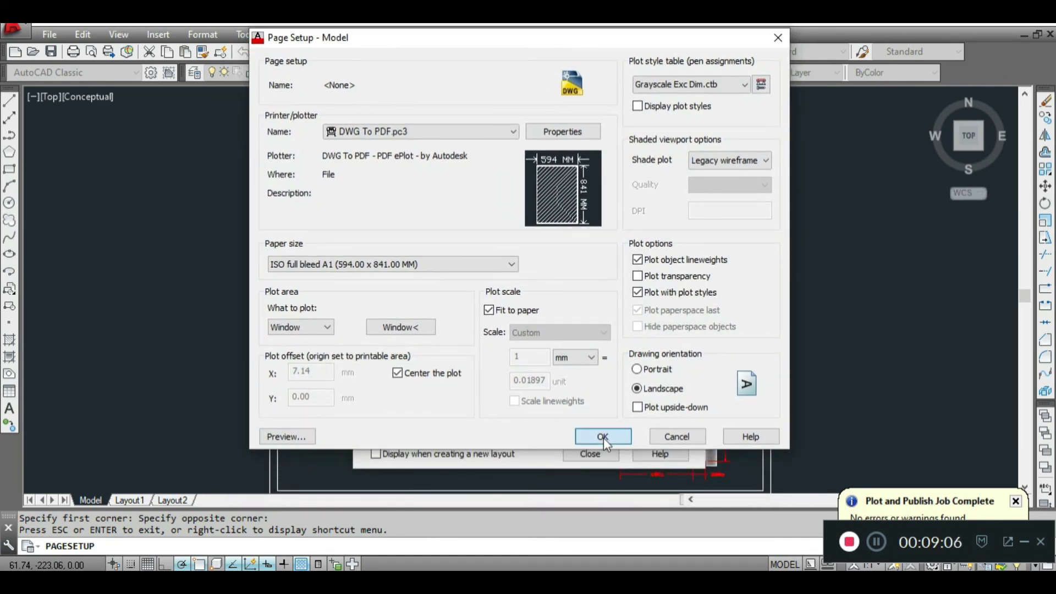
click(603, 437)
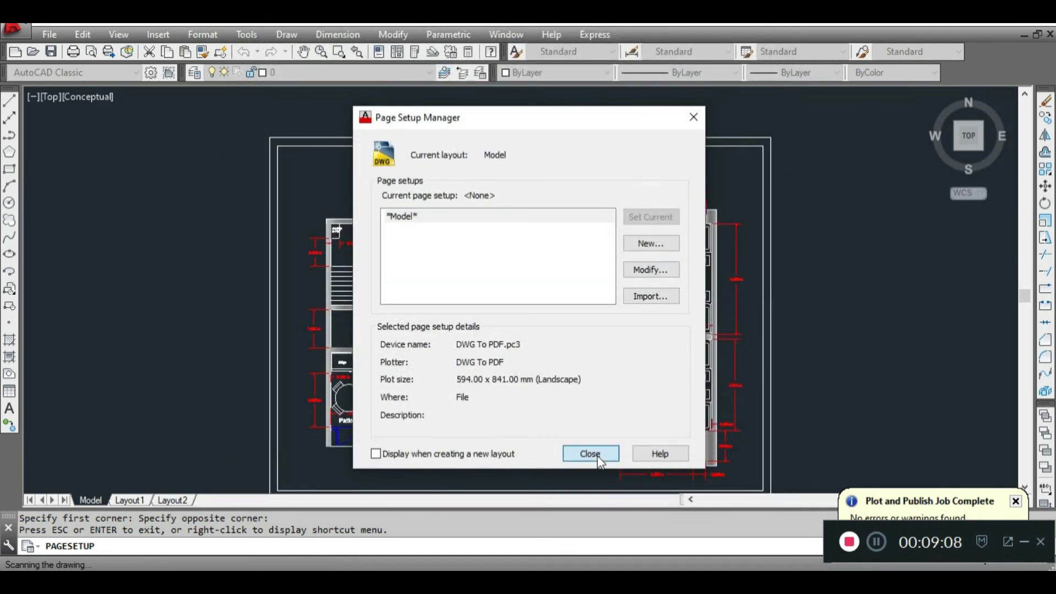
click(590, 454)
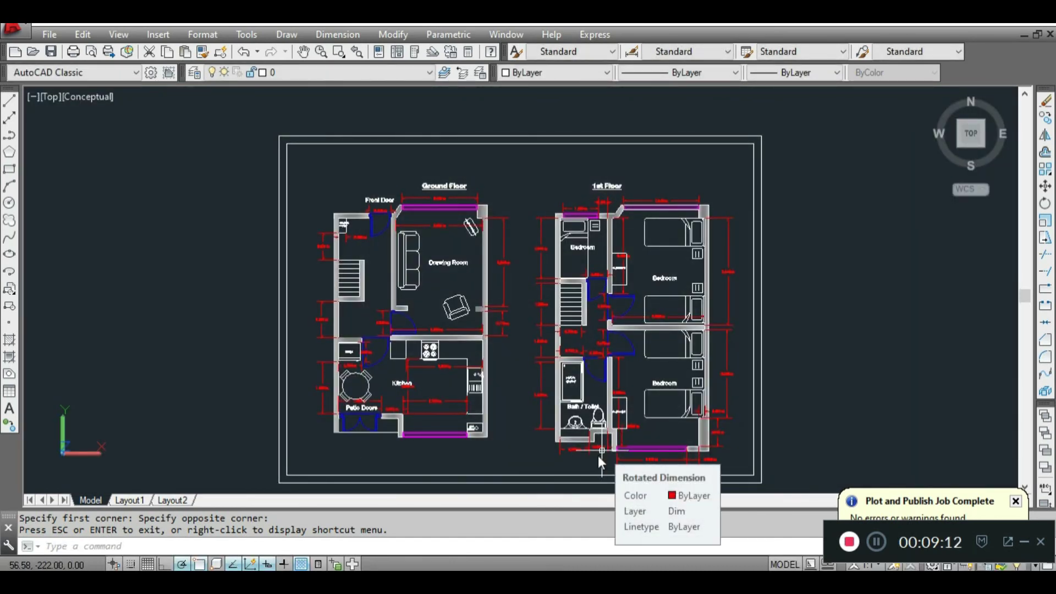
- Set the plot window around the outer frame of both floor plans and start plotting to PDF from the preview
key(ctrl+p)
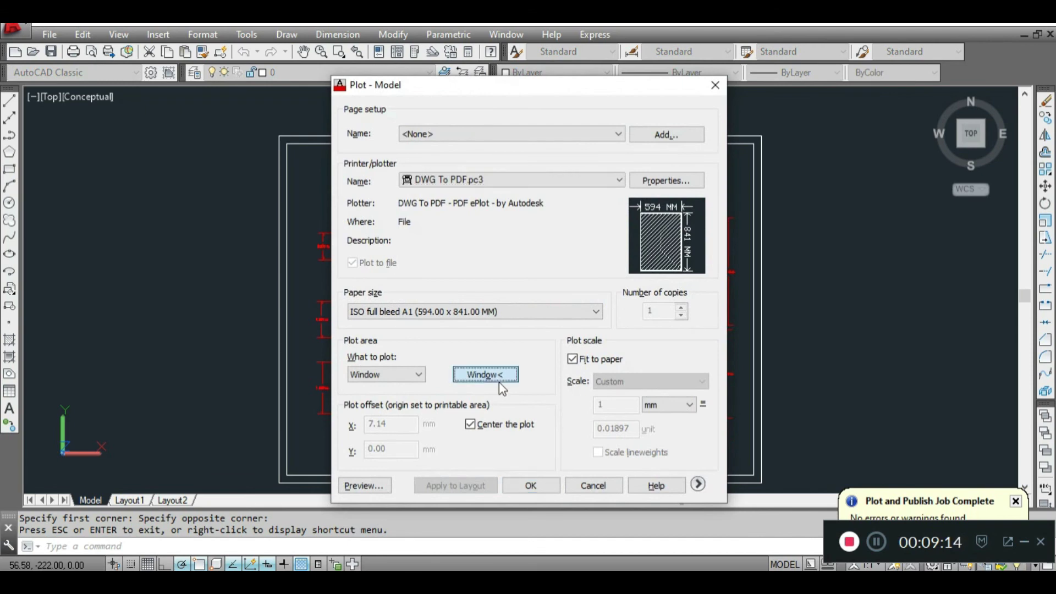
click(499, 381)
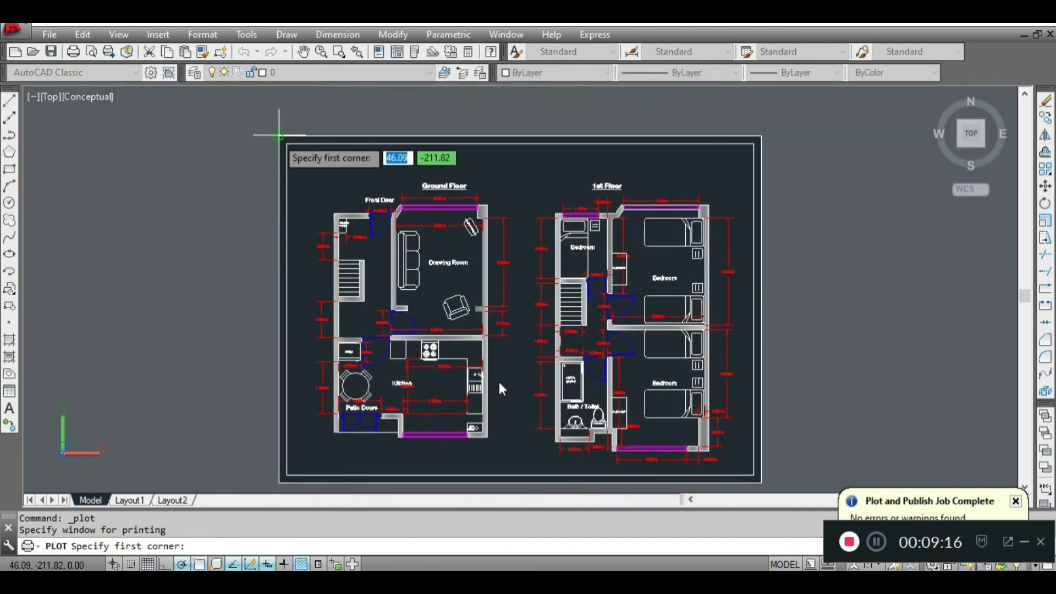
click(763, 484)
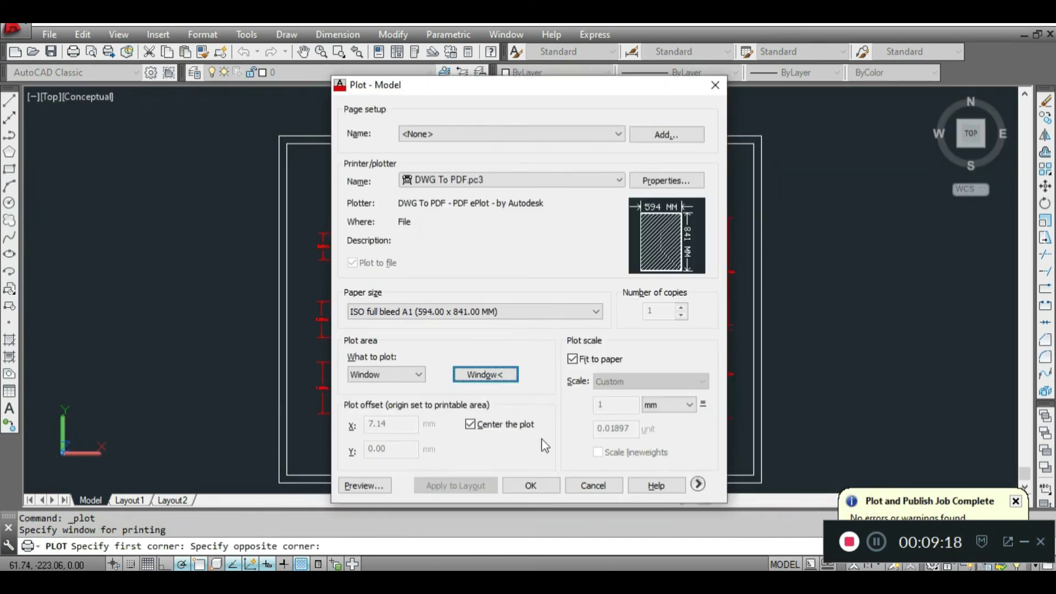
click(365, 485)
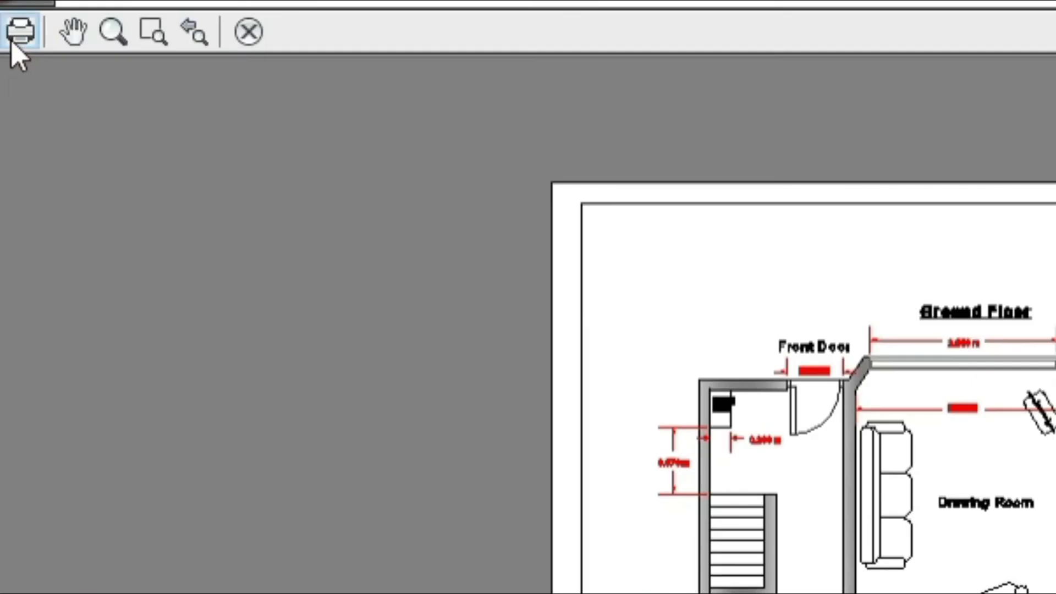
click(14, 38)
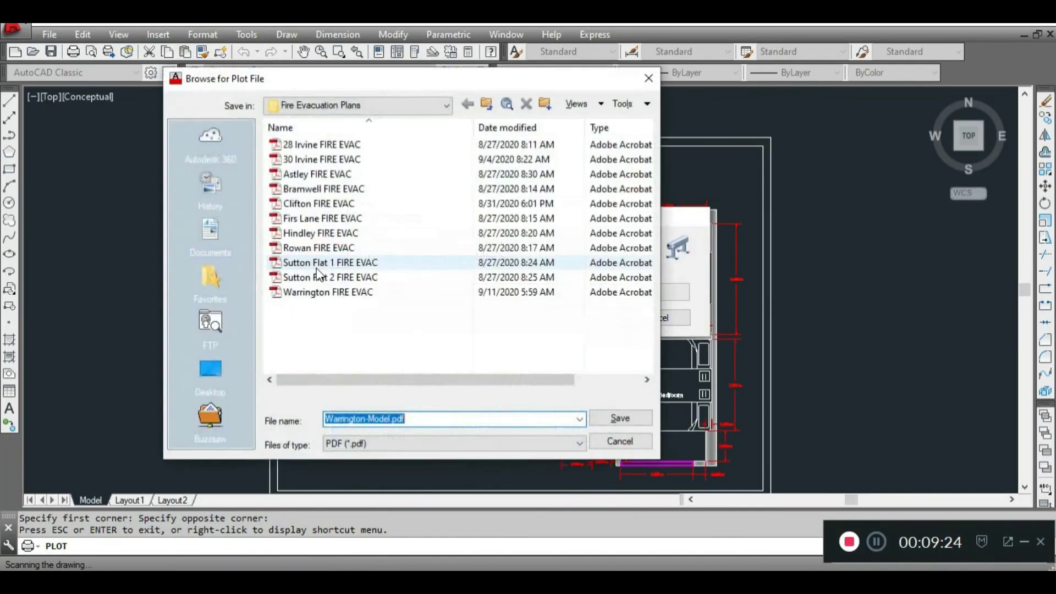